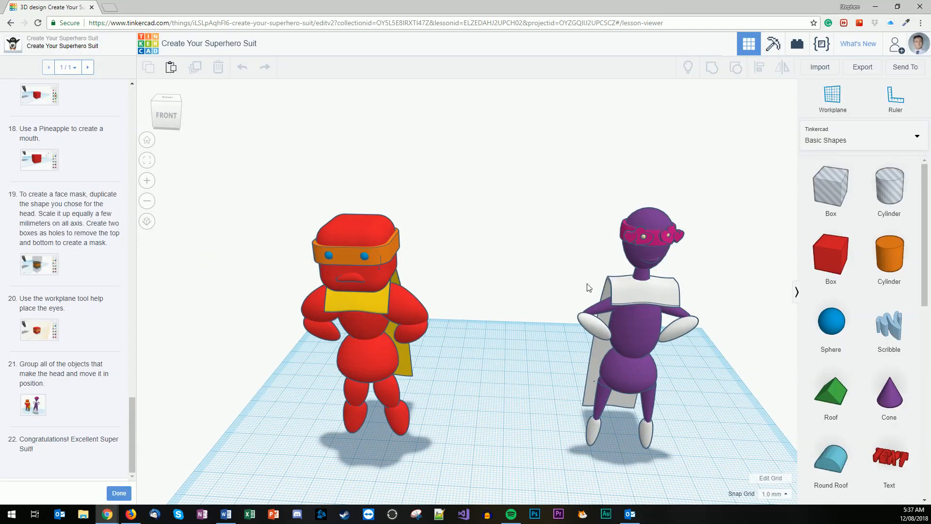
- Switch to the Firefox window with the empty Create Your Superhero Suit design and show it full screen
key(alt+Tab)
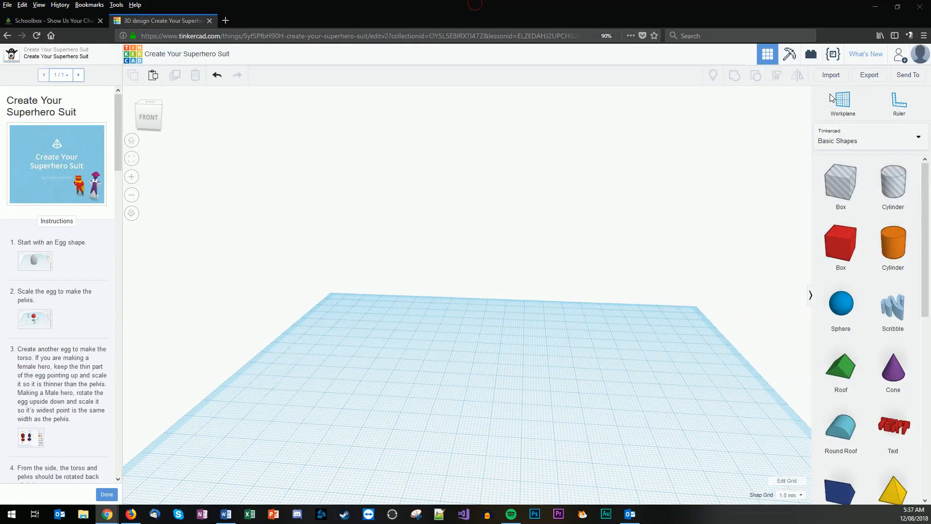
click(518, 173)
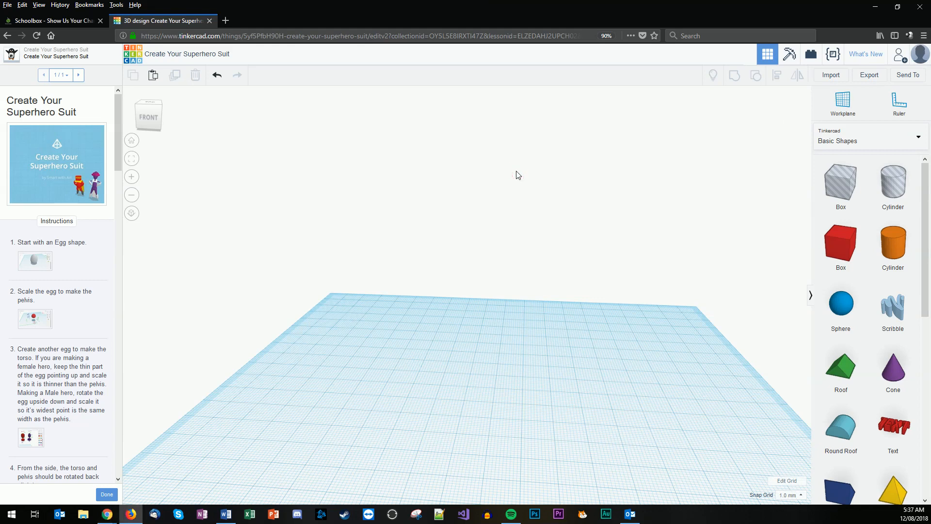
click(39, 5)
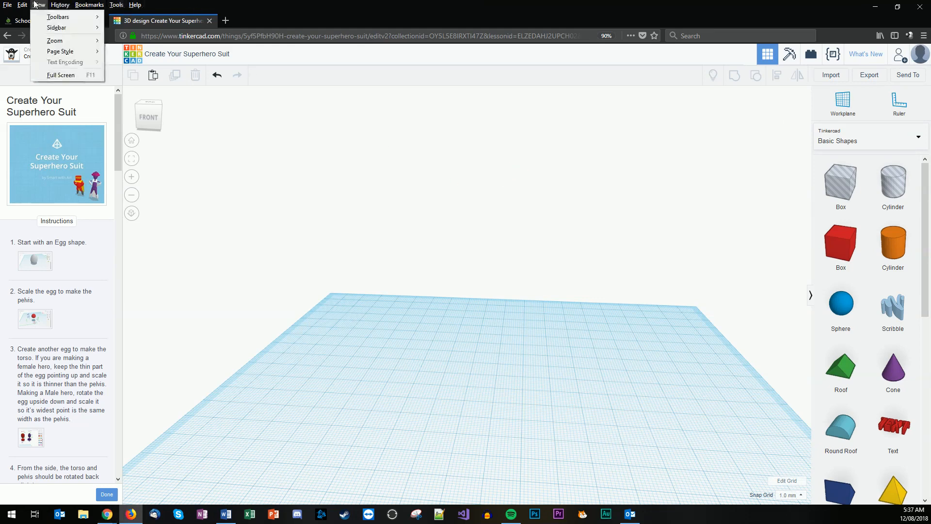
click(61, 74)
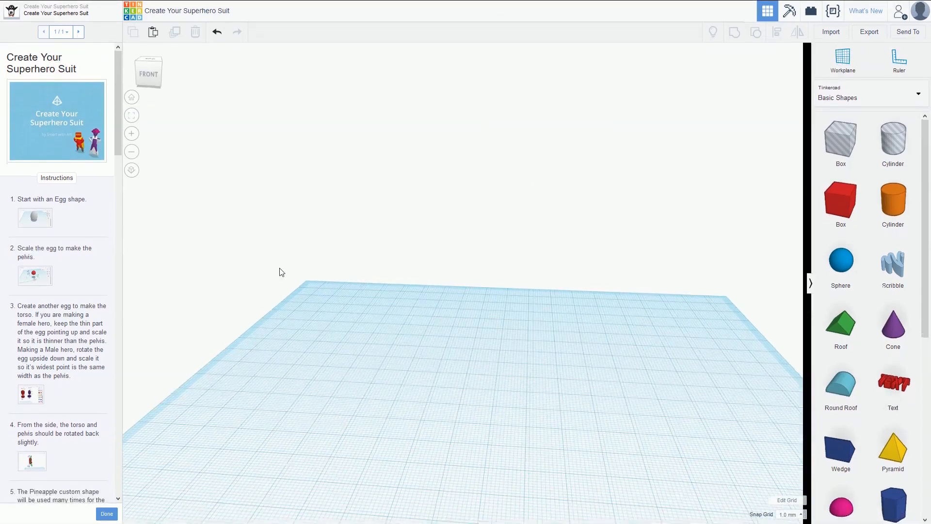
- Check the first instruction's picture and place an Egg from the Characters shapes on the workplane
click(32, 218)
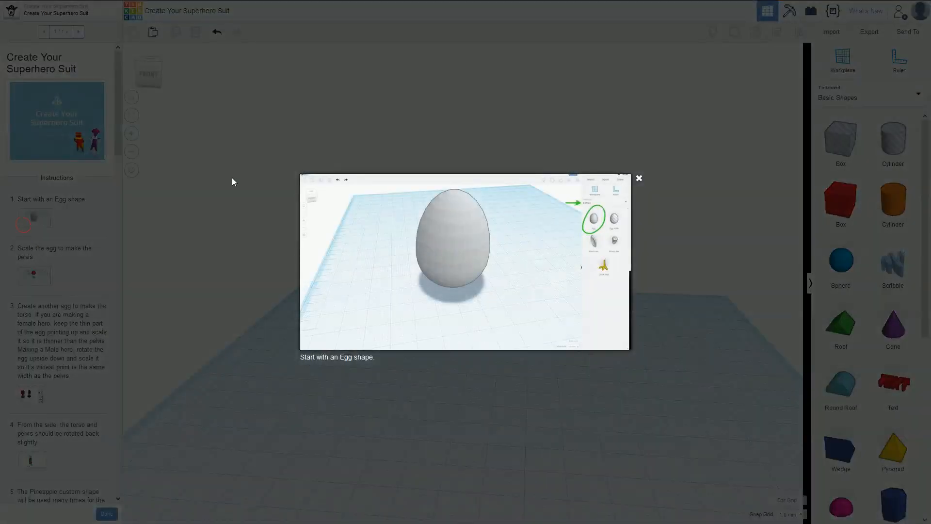
click(230, 177)
click(901, 98)
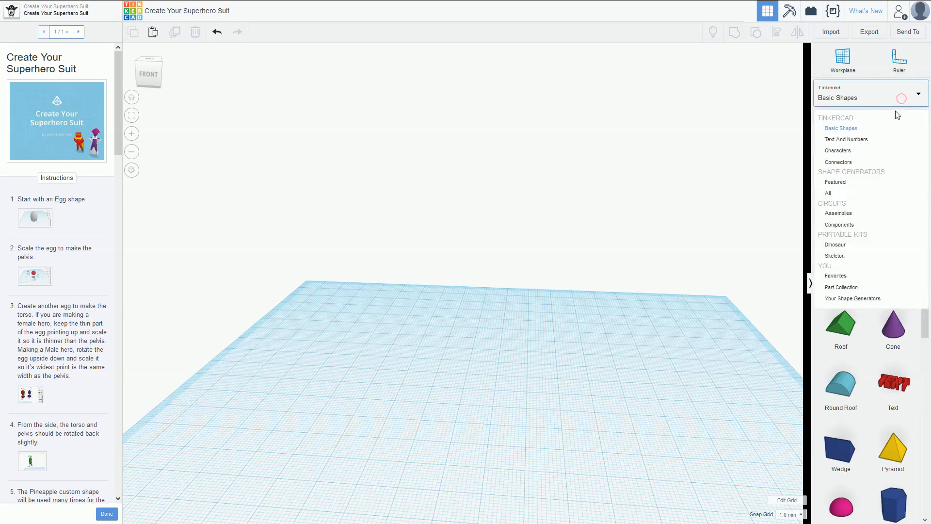
click(883, 150)
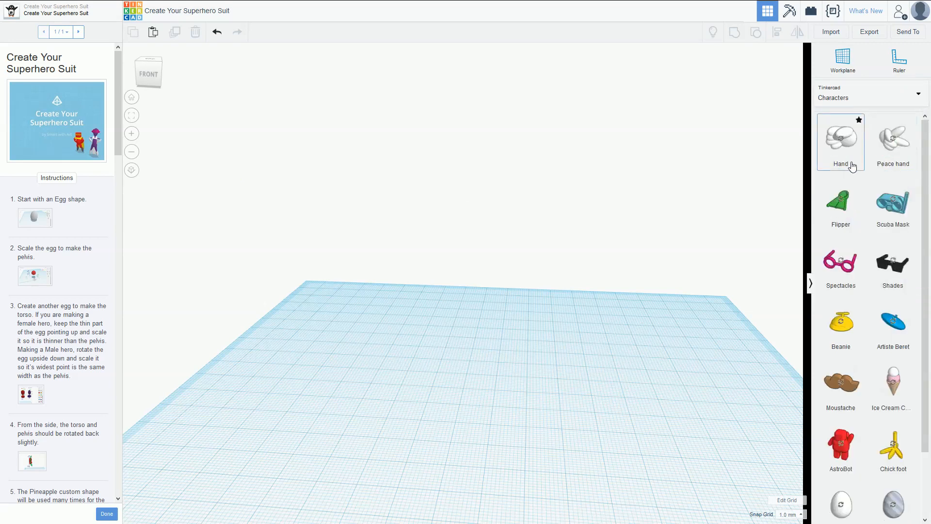
drag(841, 504, 486, 419)
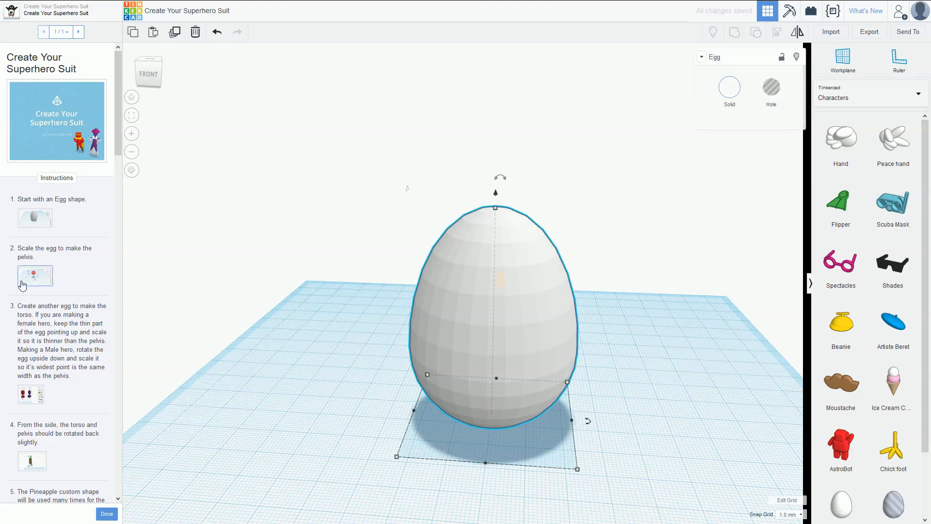
- Check the pelvis scaling picture and shrink the egg to about 20 mm deep and 30 mm wide
click(23, 281)
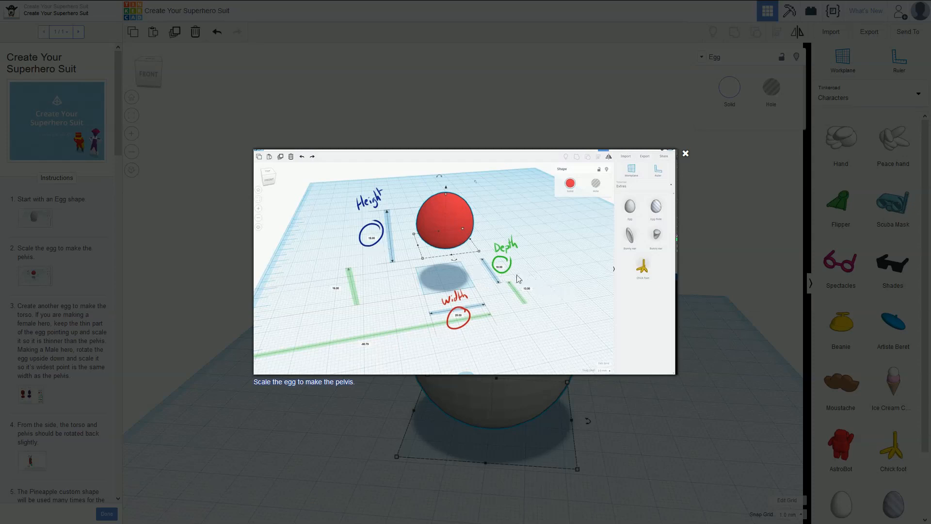
click(565, 440)
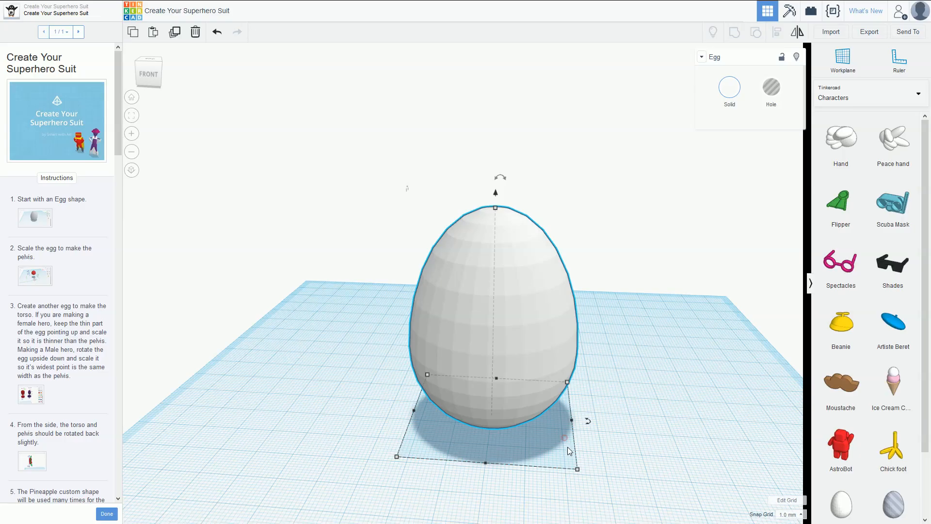
drag(485, 463, 500, 416)
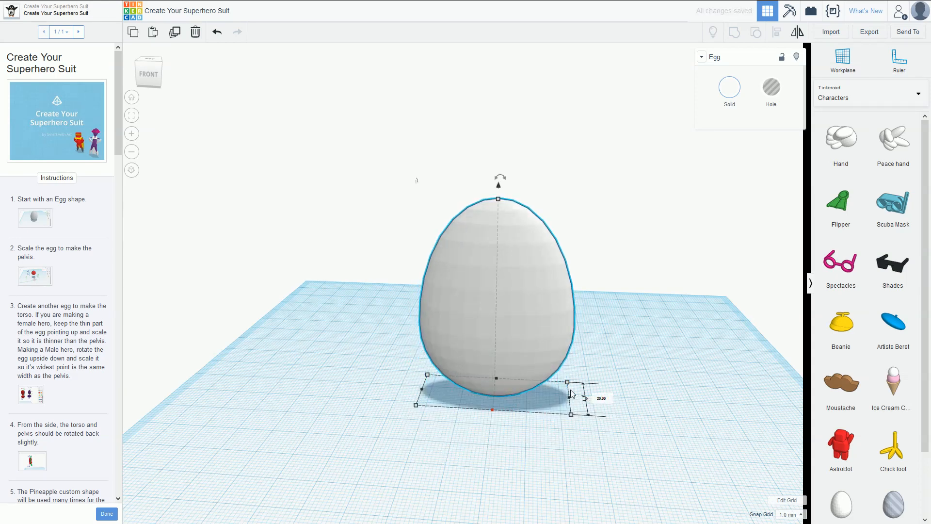
drag(569, 398, 520, 391)
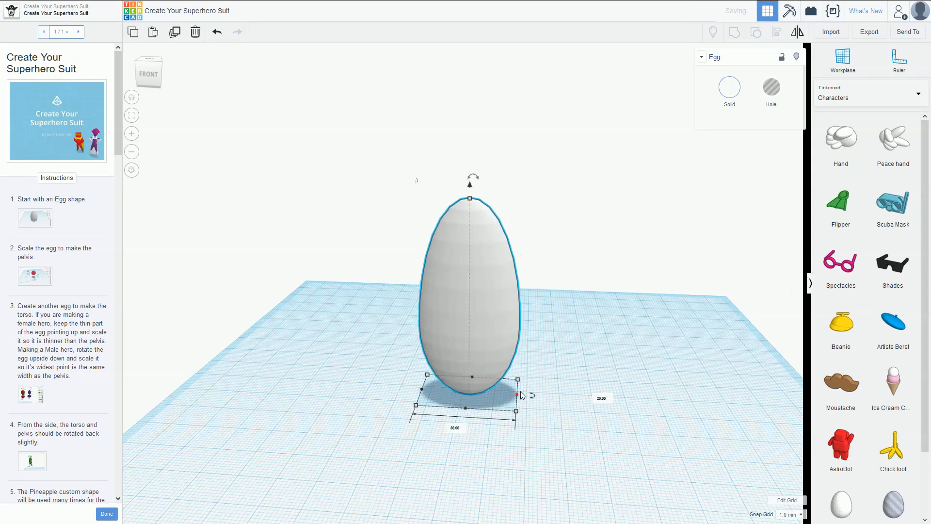
click(604, 399)
text(14)
key(Escape)
key(Escape)
- Set the egg's width to 20 mm
click(457, 427)
text(20)
key(Return)
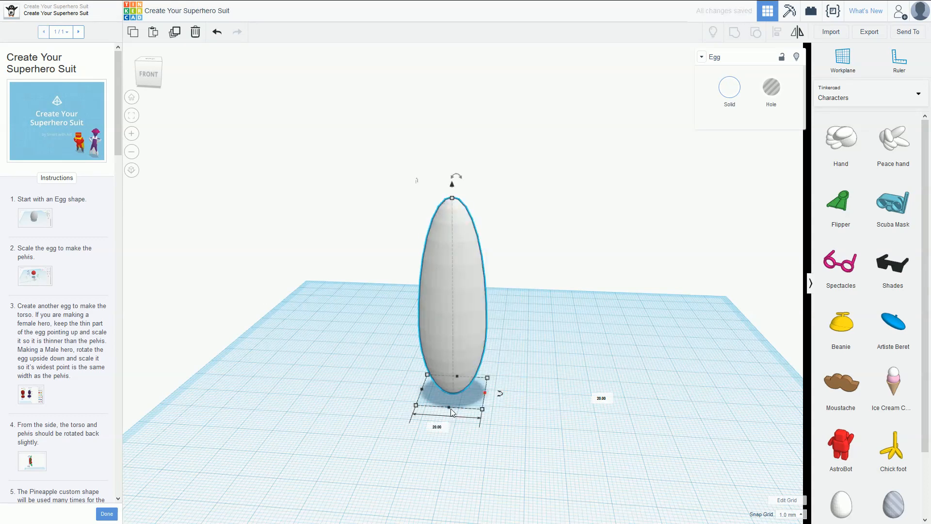
- Try to reduce the egg's depth to 14 mm
drag(451, 412, 450, 402)
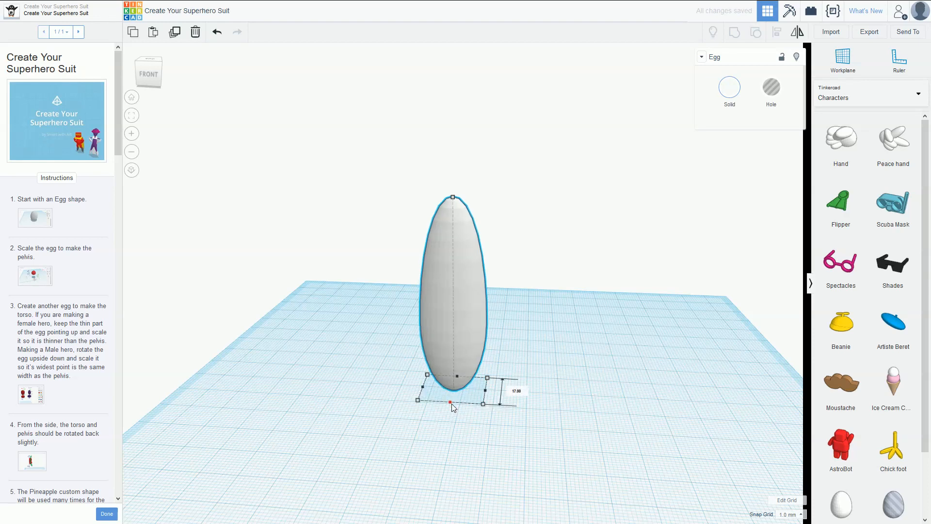
text(1)
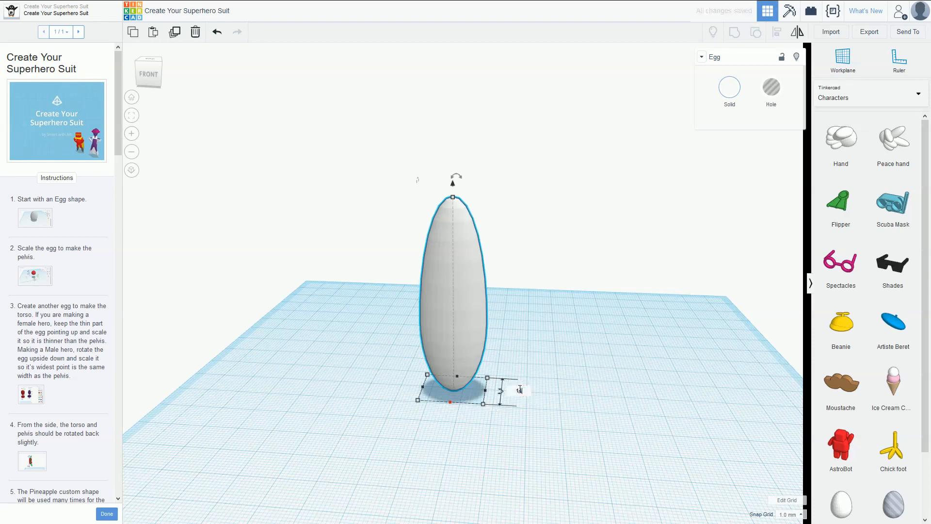
text(4)
key(Return)
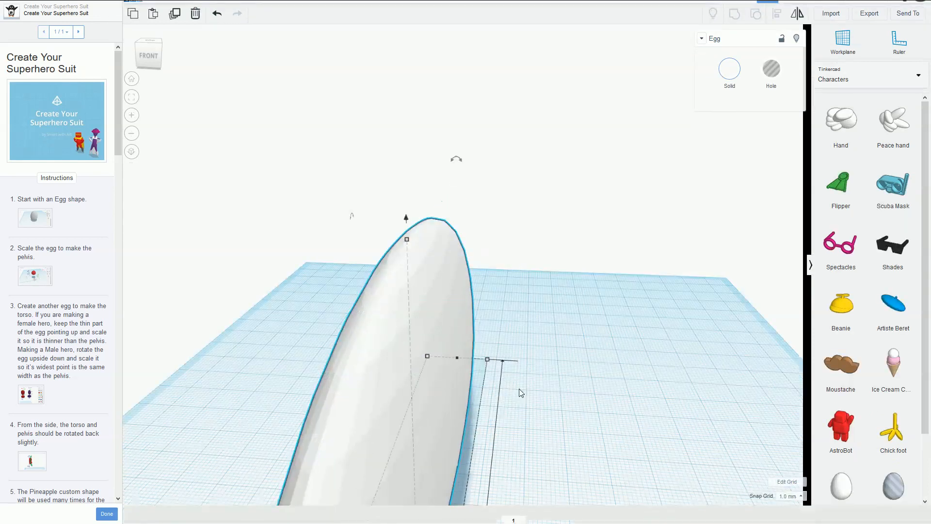
text(.)
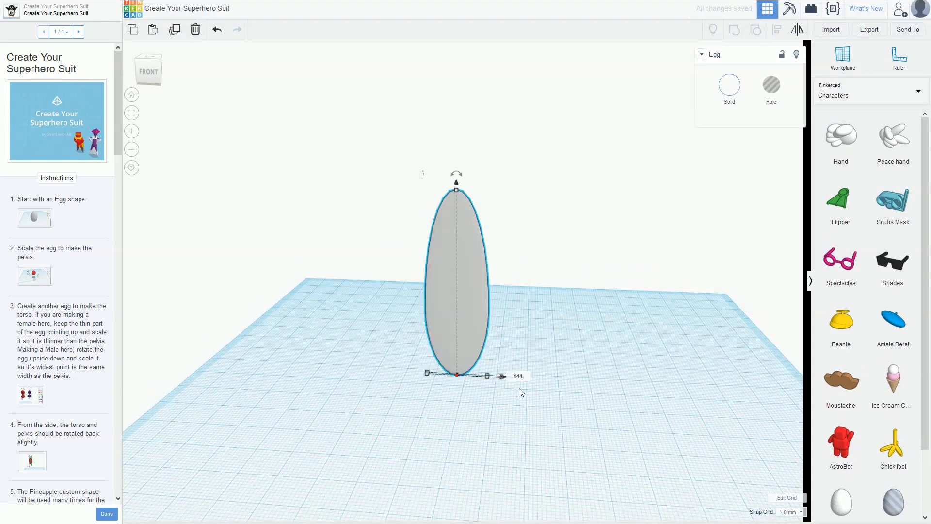
key(Return)
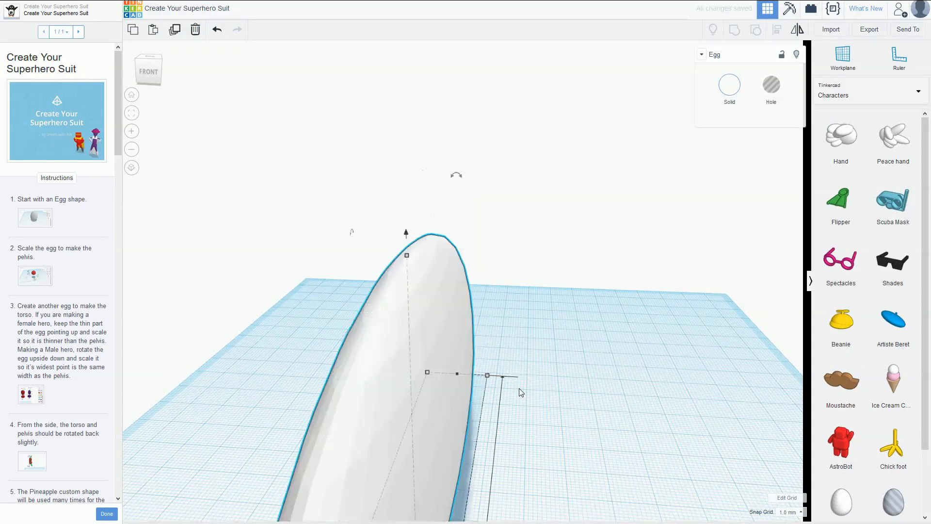
- Undo the recent depth changes on the egg
key(ctrl+z)
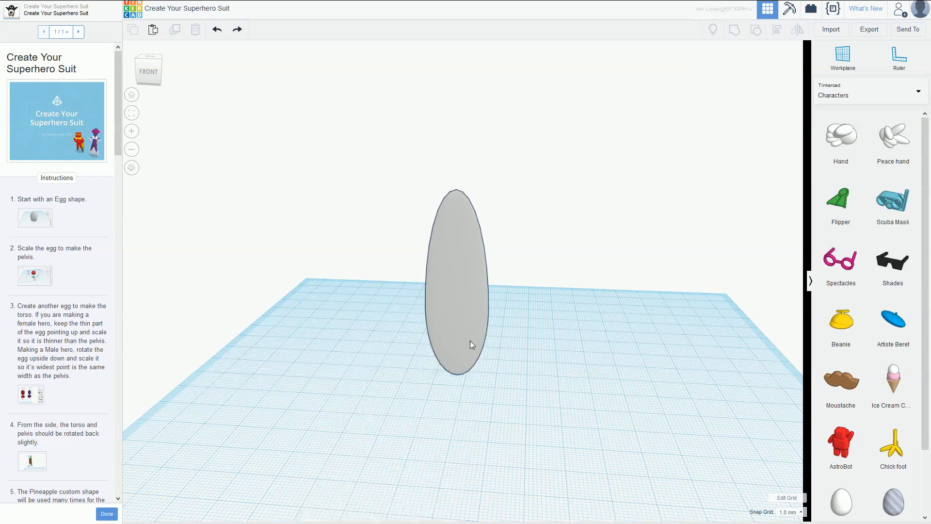
key(ctrl+z)
key(ctrl+z)
key(ctrl+z)
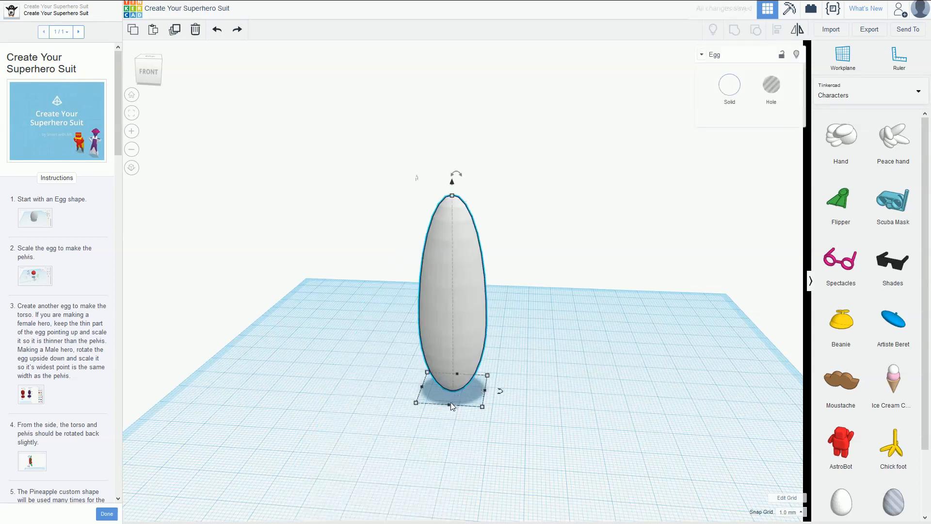
- Set the egg's depth to 14 mm
drag(450, 402, 456, 395)
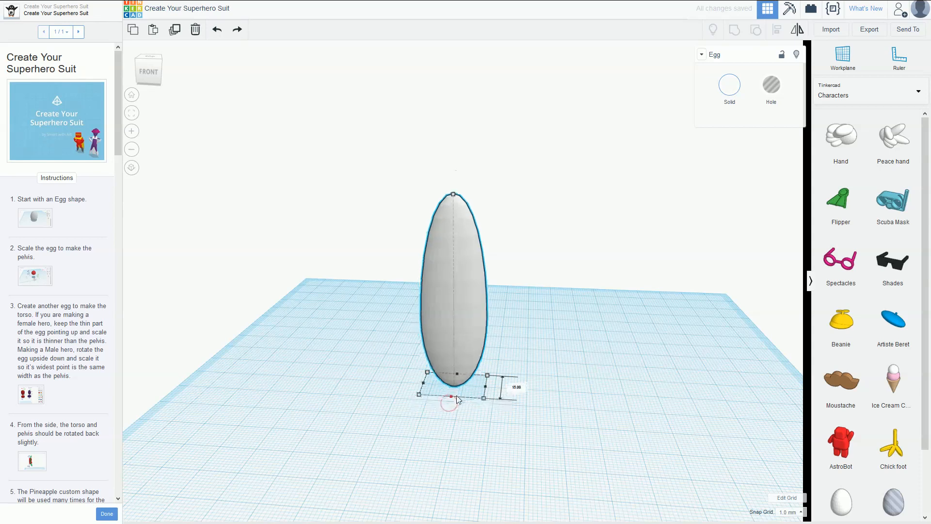
click(517, 386)
text(14.)
key(Return)
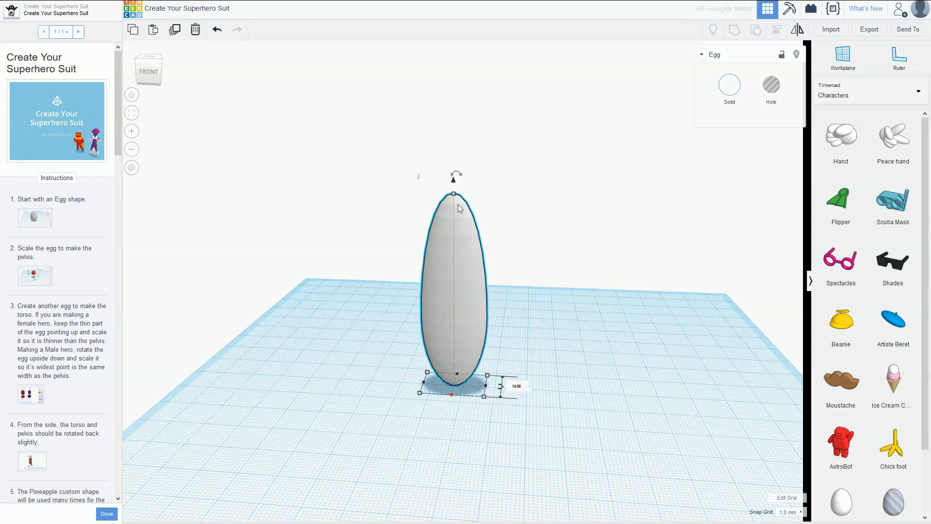
- Set the egg's height to 18 mm and fit the view to it
drag(454, 194, 454, 248)
click(488, 318)
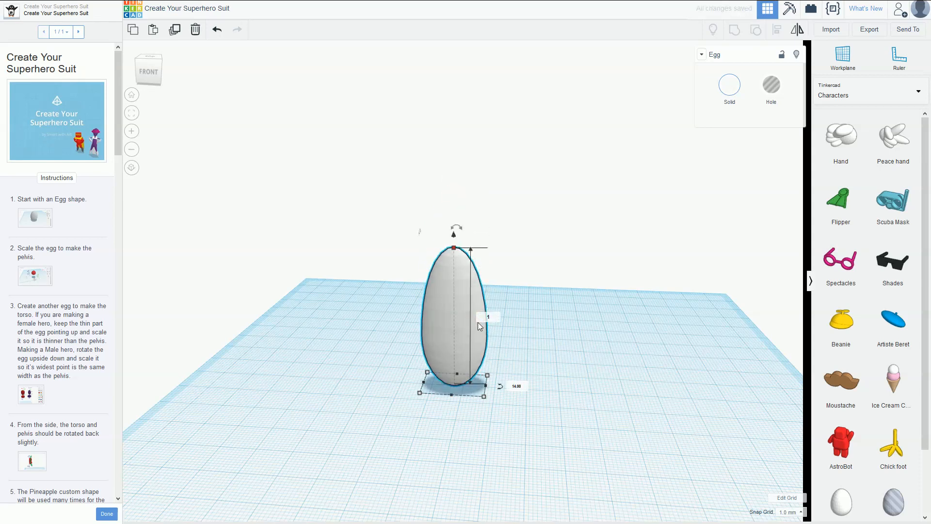
text(18)
key(Return)
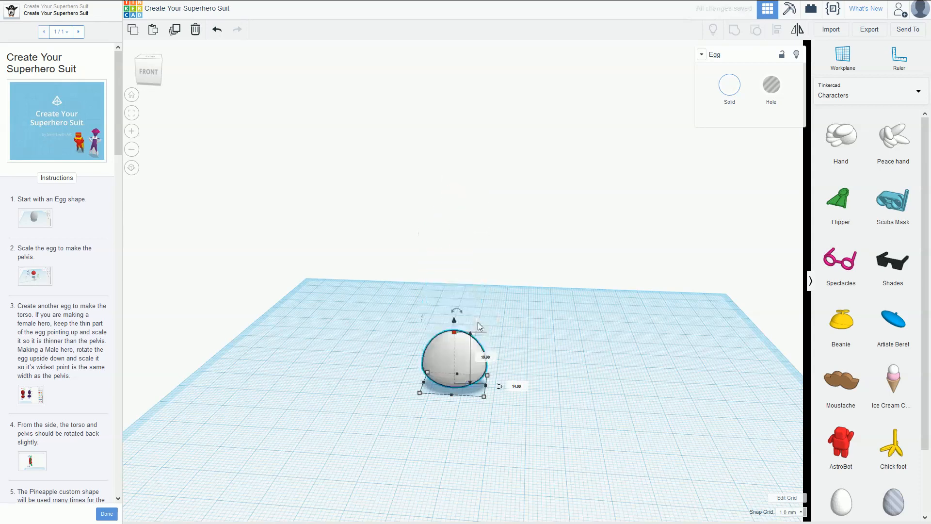
key(f)
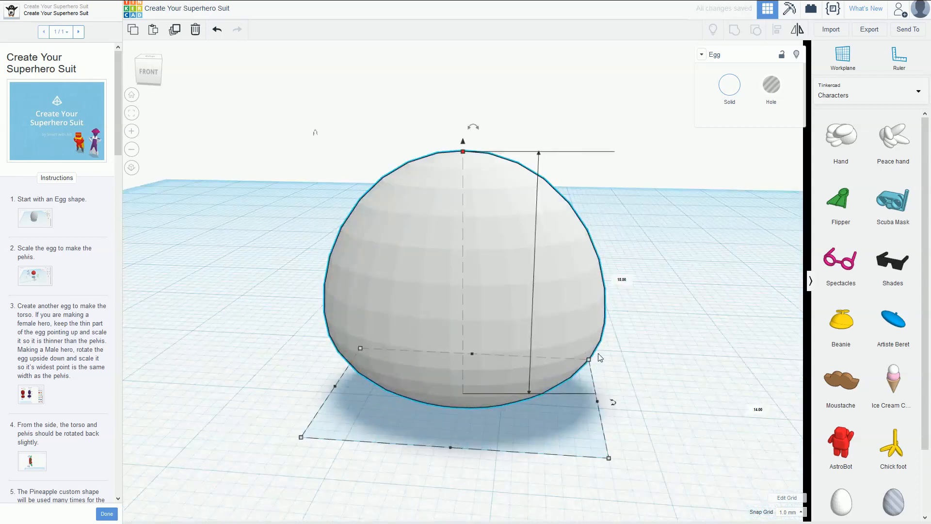
- Recheck the pelvis scaling picture and set the egg's depth to 18 mm
click(35, 274)
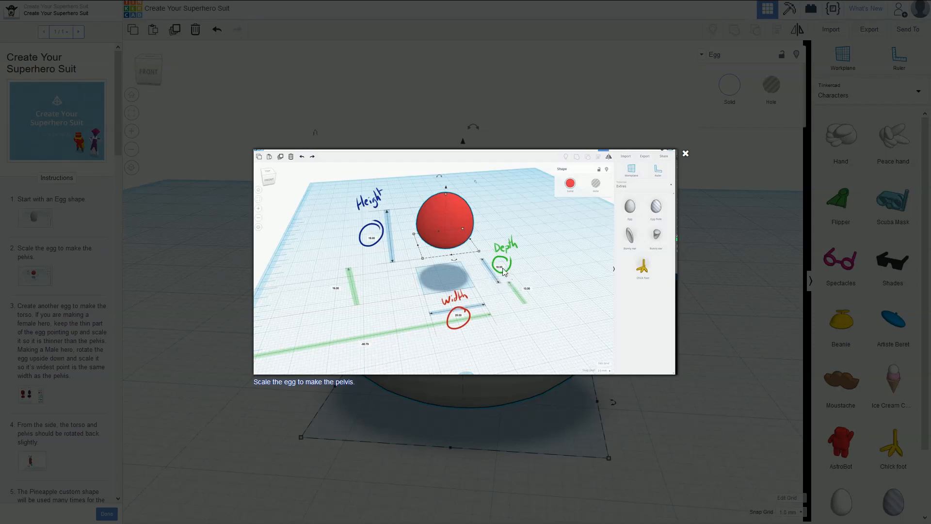
click(420, 428)
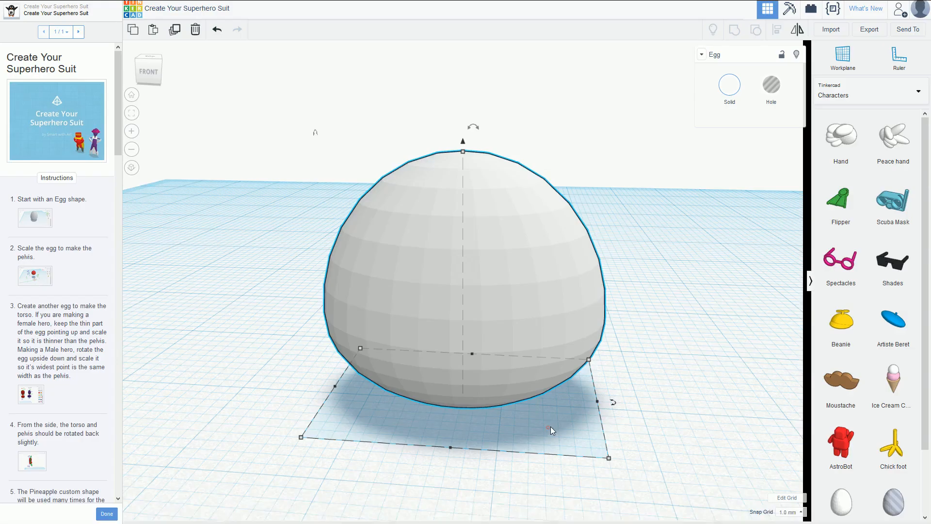
click(447, 448)
click(473, 375)
drag(450, 447, 449, 456)
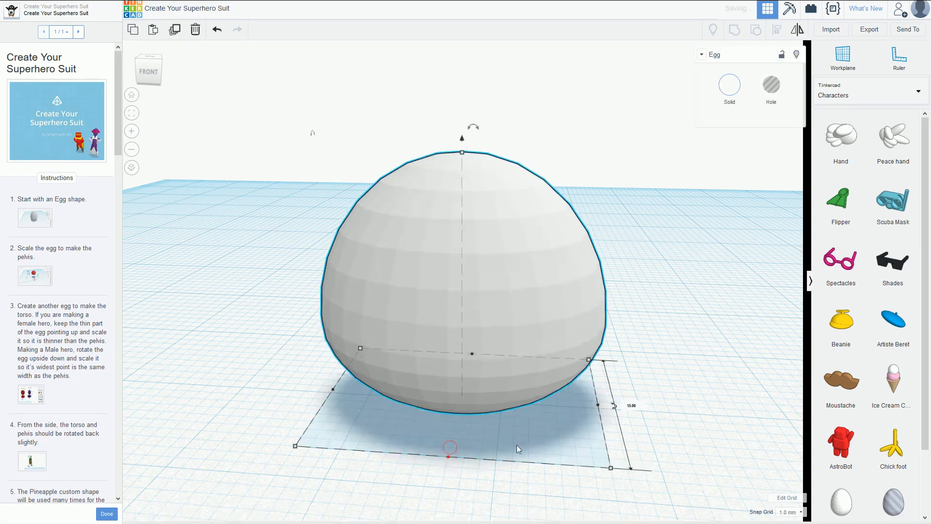
text(18.)
key(Return)
scroll(609, 331, down, 3)
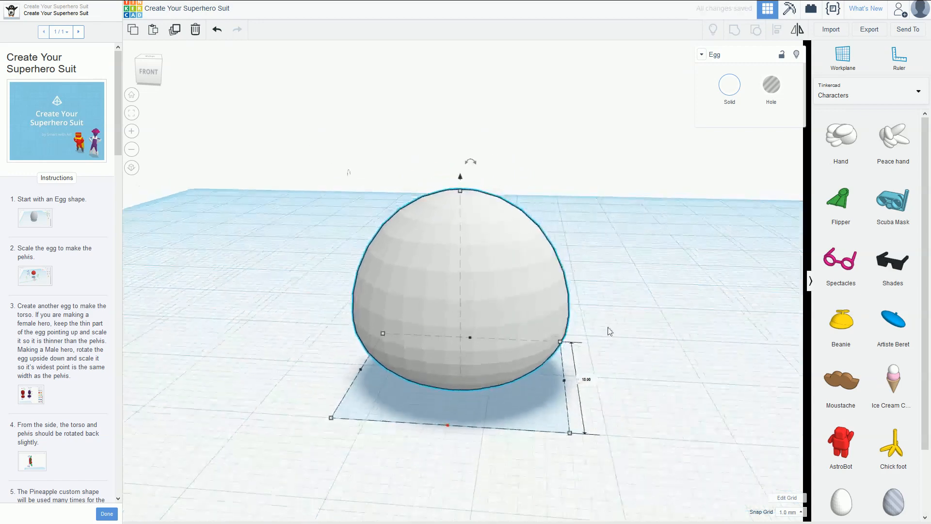
- Review the male and female torso example, and raise the pelvis egg well above the workplane
click(33, 277)
click(33, 277)
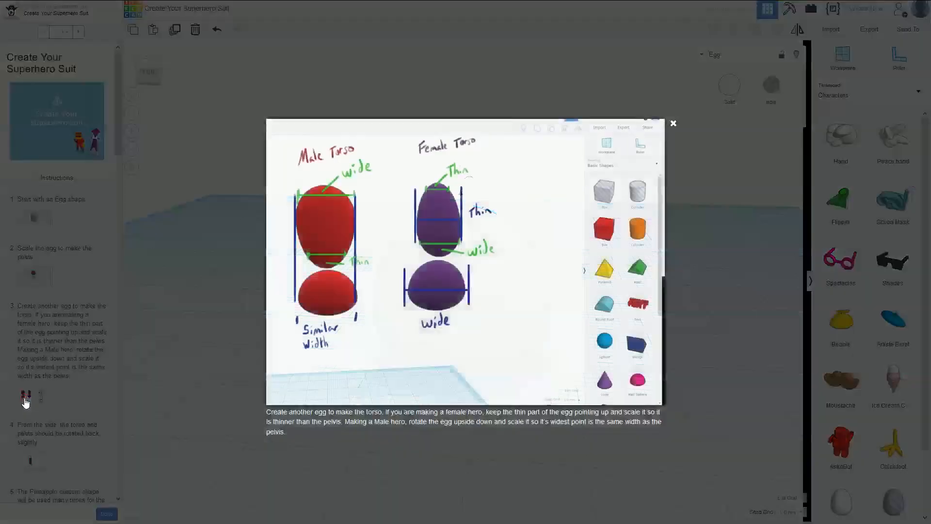
click(22, 397)
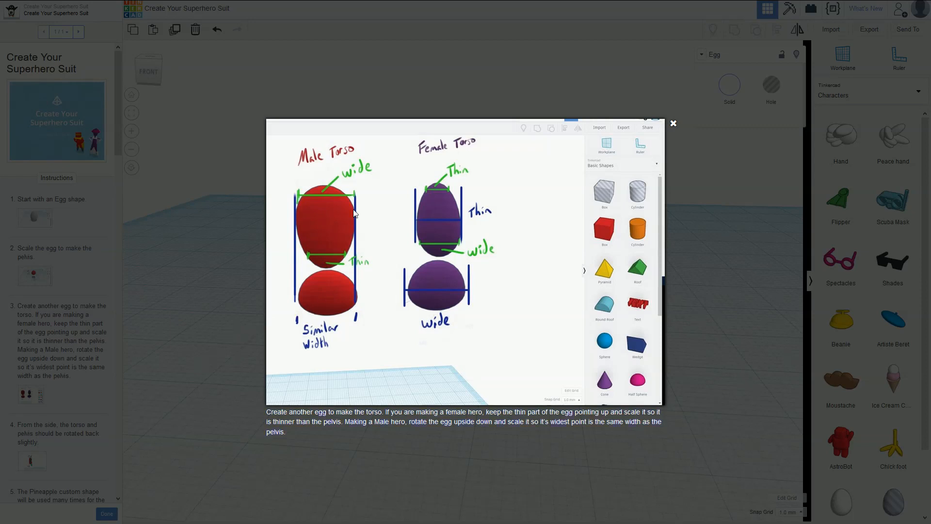
click(168, 308)
scroll(353, 280, down, 2)
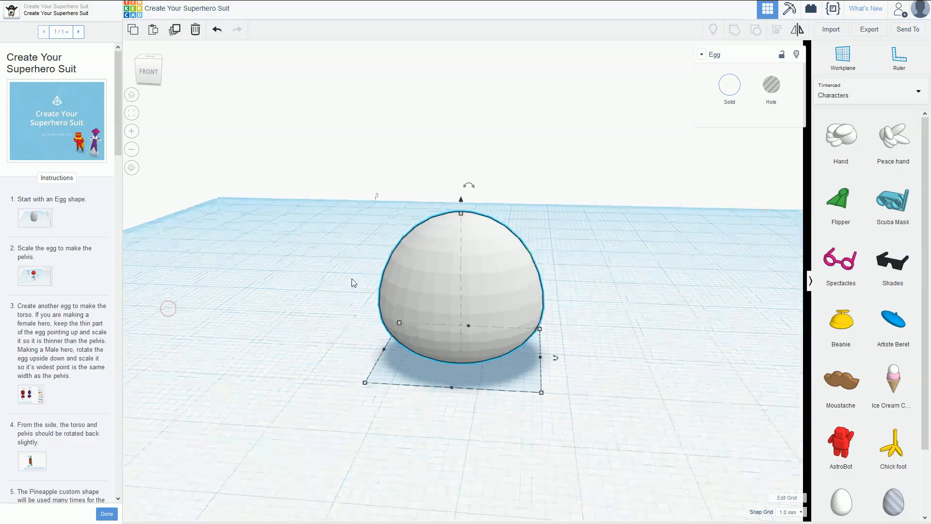
click(629, 281)
click(493, 279)
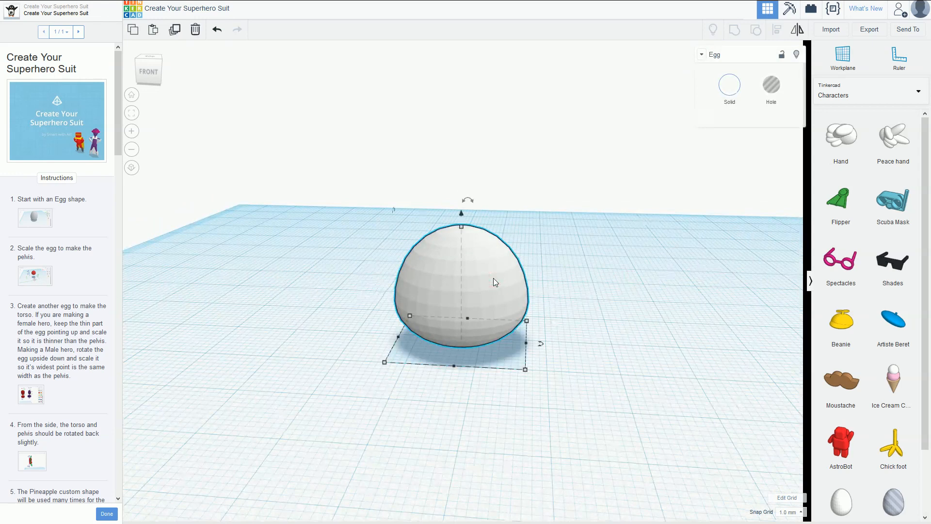
key(ctrl+Up)
key(ctrl+Up)
key(ctrl+Up)
key(ctrl+Up)
key(ctrl+Up)
key(ctrl+Up)
key(ctrl+Up)
key(ctrl+Up)
key(ctrl+Up)
key(ctrl+Up)
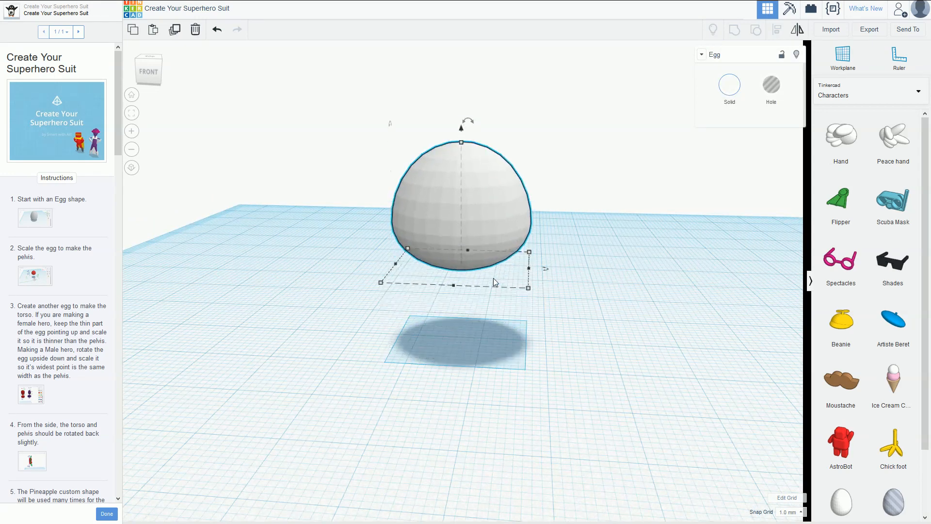
key(ctrl+Up)
key(ctrl+Up)
key(ctrl+Up)
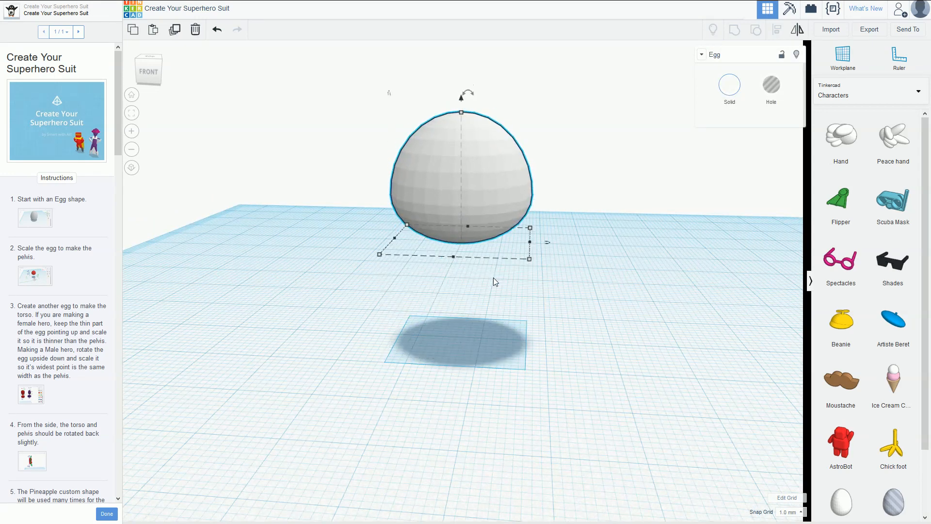
- Add a second Characters egg to the workplane and shrink it uniformly until it is slightly narrower than the pelvis
scroll(492, 277, down, 5)
drag(841, 501, 460, 327)
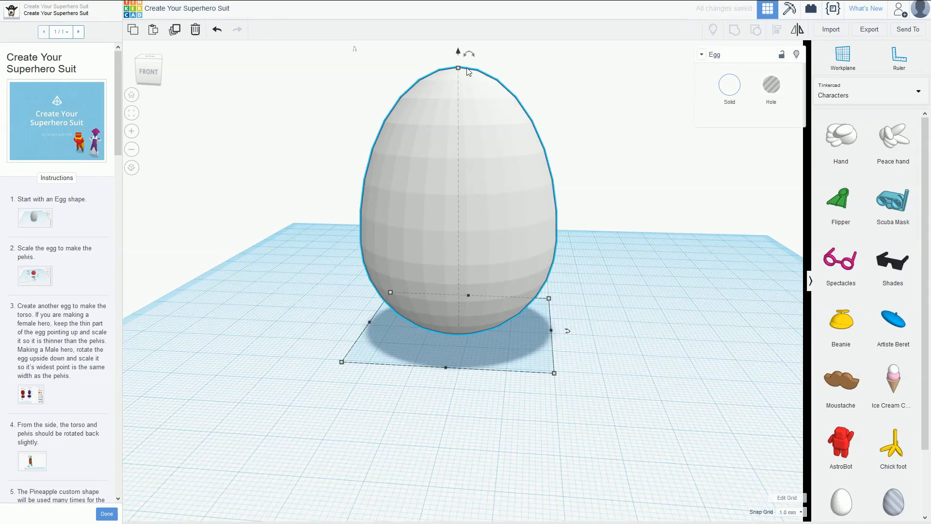
shift+drag(458, 68, 448, 239)
- Select both eggs and align them on their centres along both horizontal axes
drag(347, 121, 596, 350)
right_drag(613, 247, 594, 380)
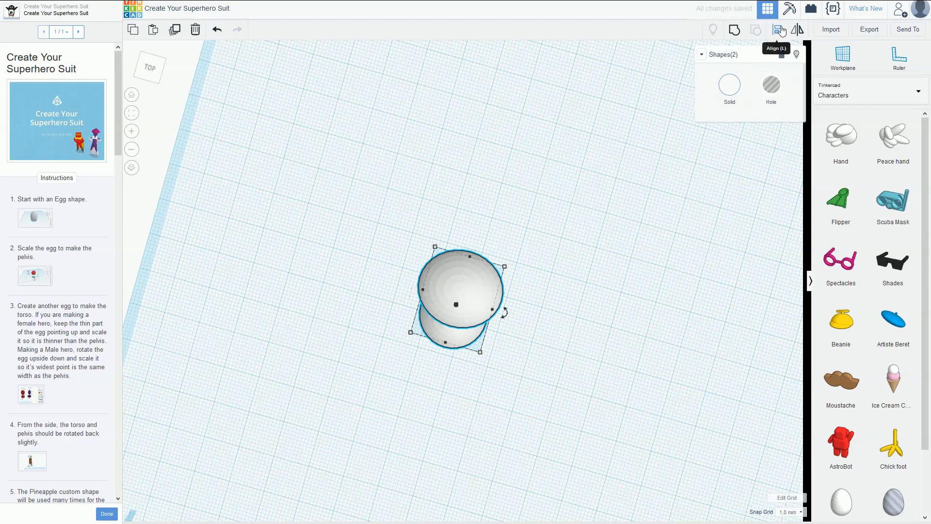
click(777, 29)
click(412, 286)
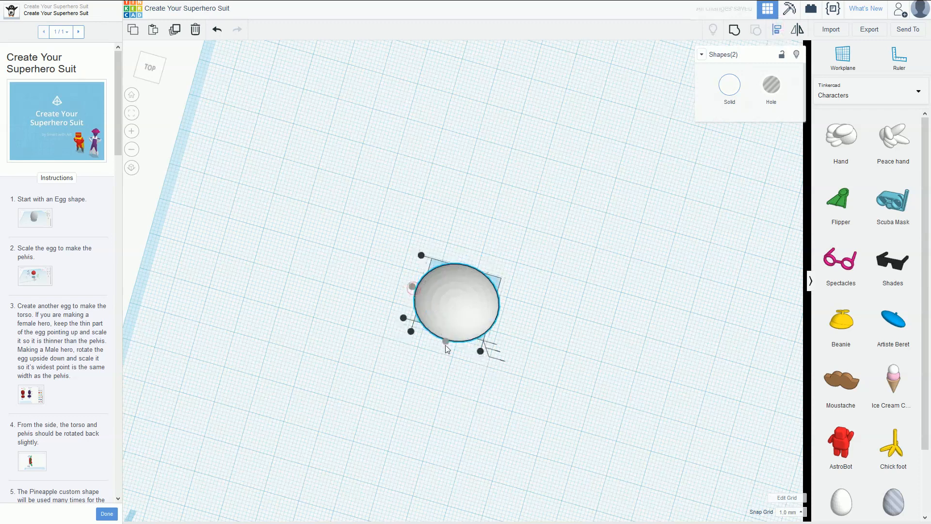
click(448, 383)
- Rotate the lower egg 180° so it is upside down and raise it to sit on top of the pelvis
right_drag(449, 383, 468, 247)
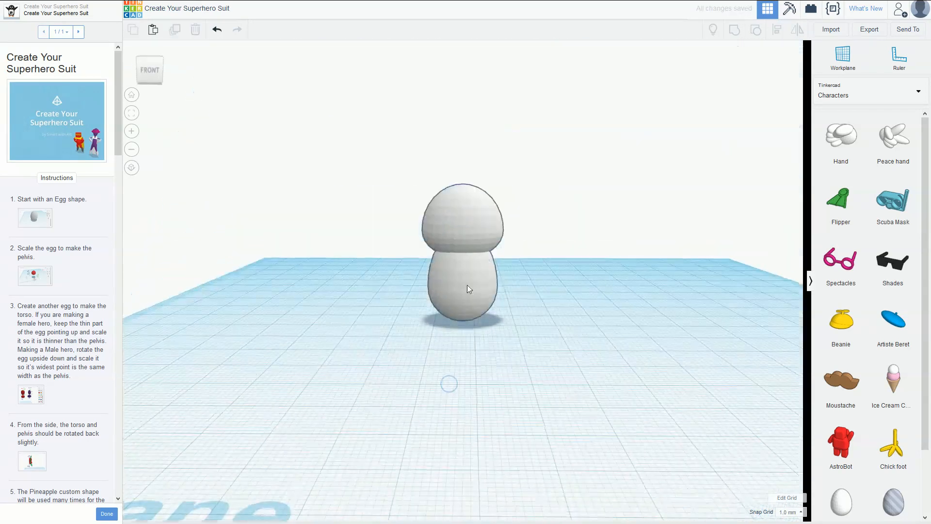
click(467, 287)
drag(464, 214, 472, 357)
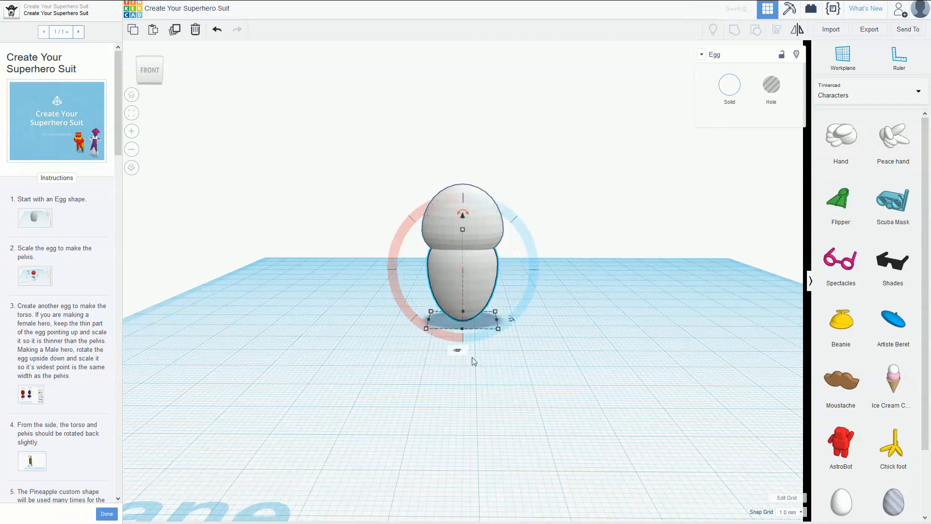
key(ctrl+Up)
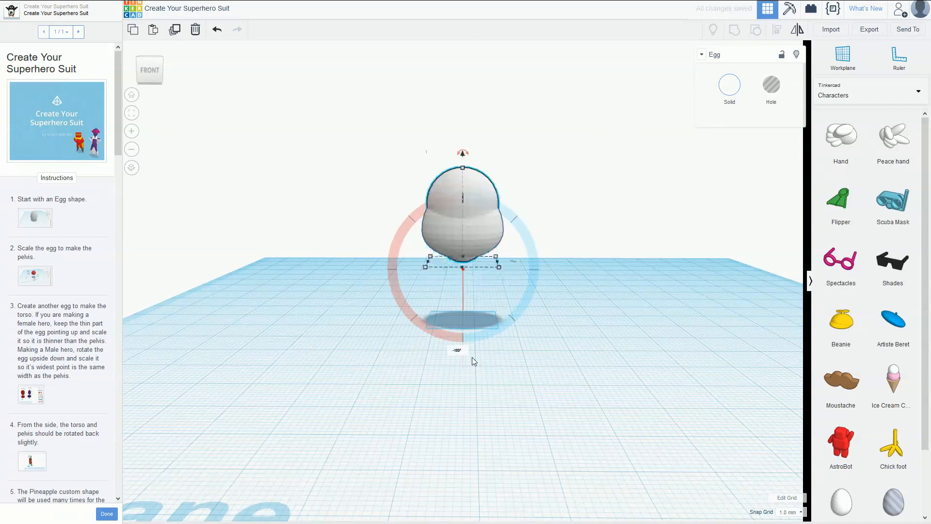
key(ctrl+Up)
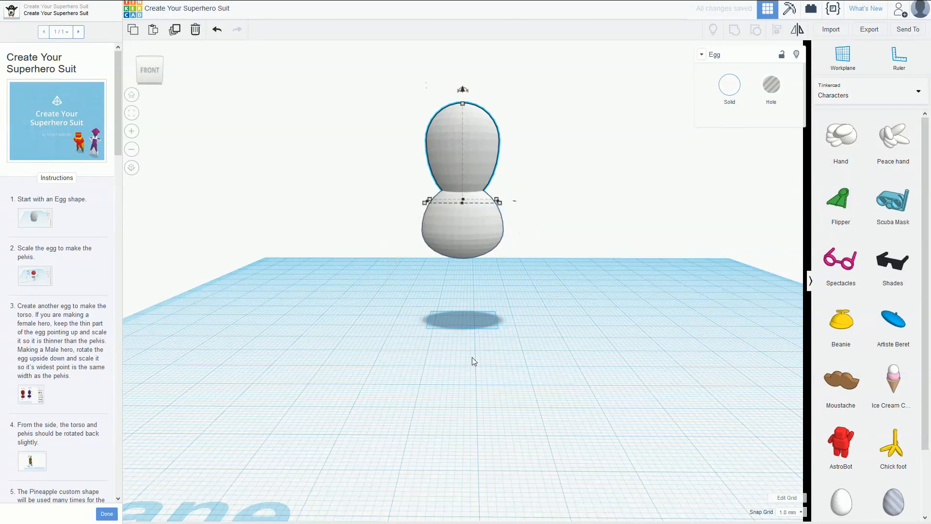
key(ctrl+Up)
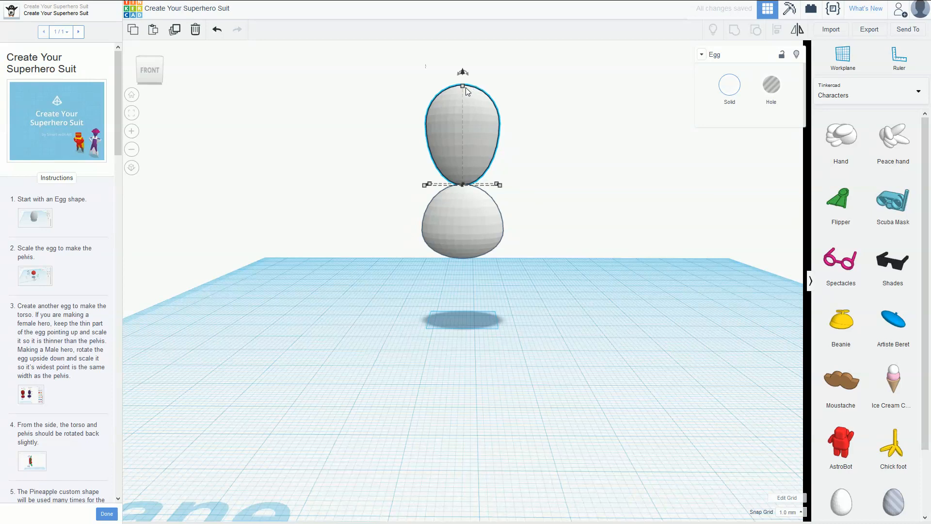
- Scale the torso egg up uniformly to 25 mm tall, matching the pelvis width, and check it against the lesson's torso example
shift+drag(464, 90, 462, 82)
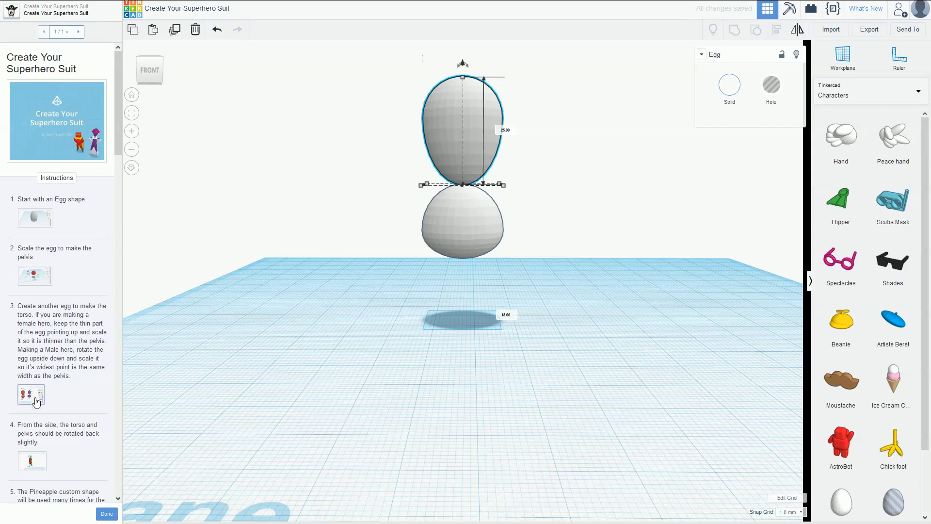
click(35, 395)
click(191, 374)
mouse_move(485, 231)
right_down()
mouse_move(337, 251)
mouse_move(230, 279)
mouse_move(364, 267)
mouse_move(499, 229)
right_up()
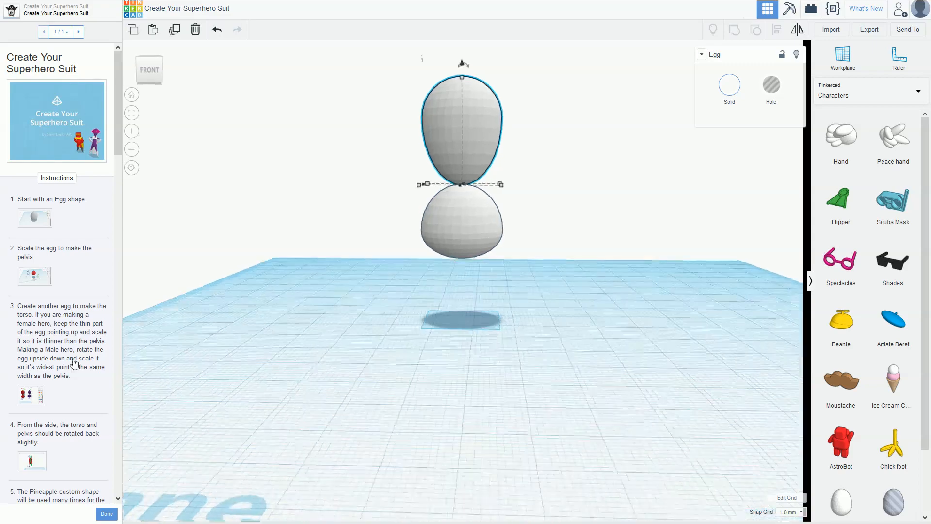
- Consult the lesson's side-view rotation picture and tilt the torso egg slightly back from the left side view
click(37, 397)
click(38, 397)
scroll(37, 396, down, 2)
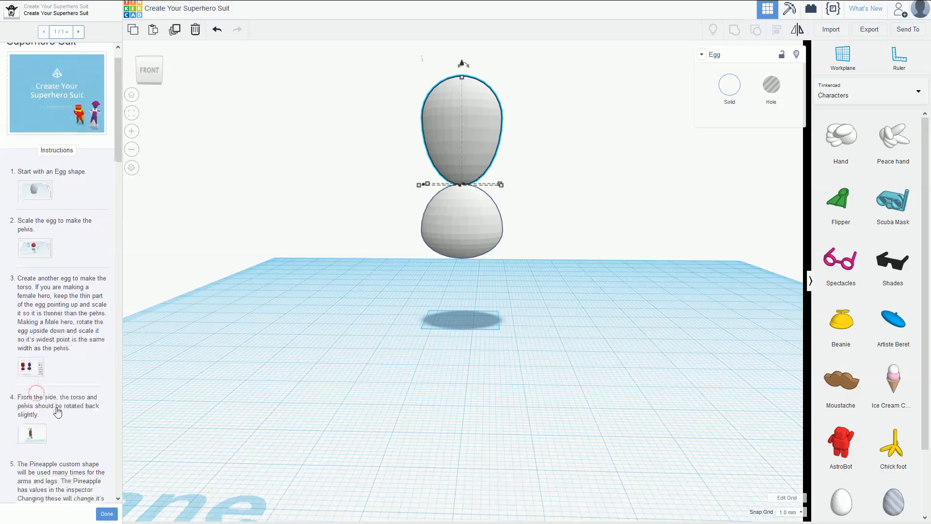
click(33, 413)
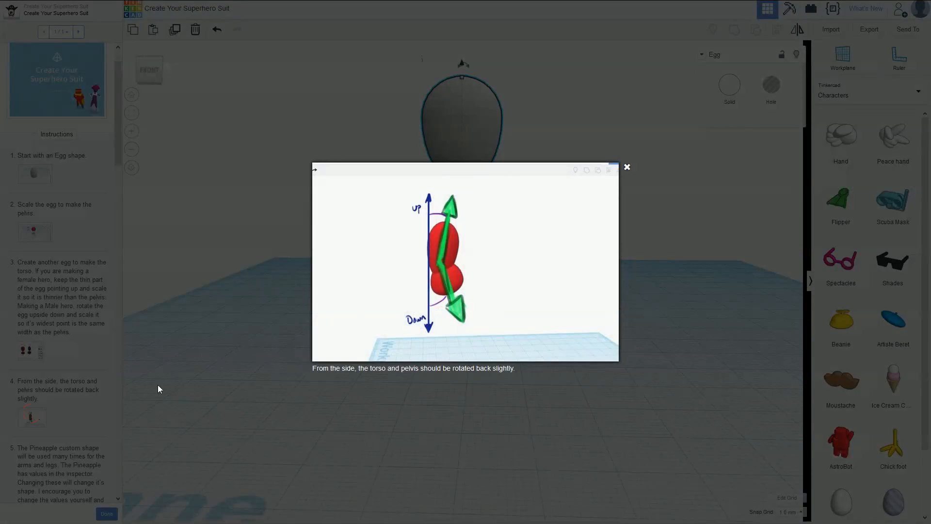
click(207, 359)
right_drag(273, 303, 612, 294)
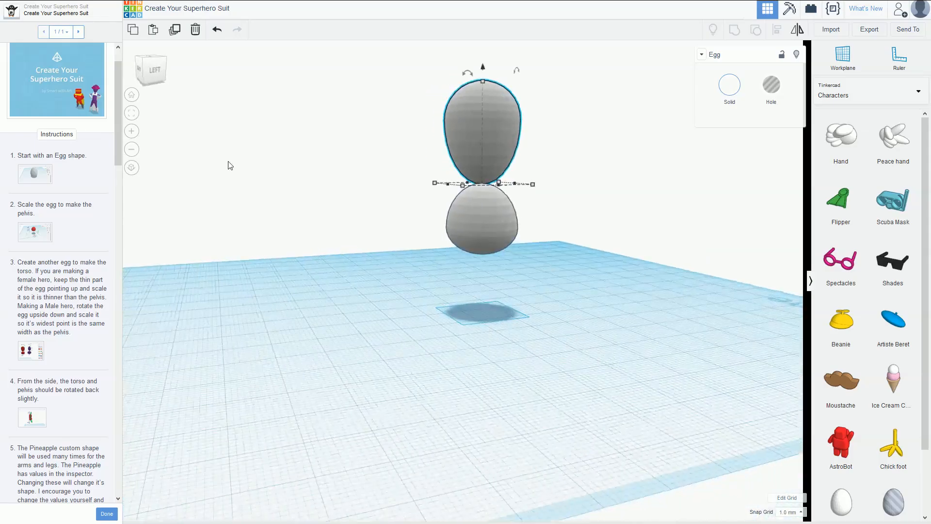
click(164, 72)
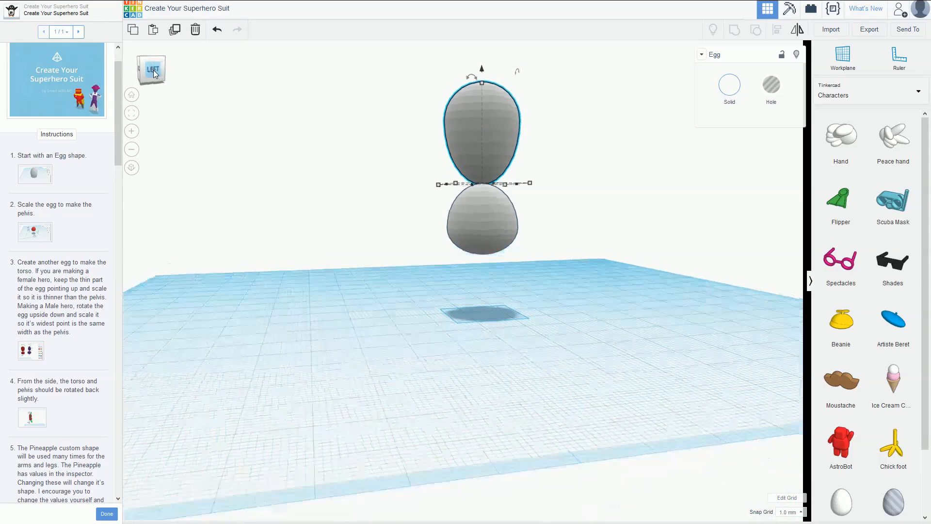
right_drag(383, 118, 389, 146)
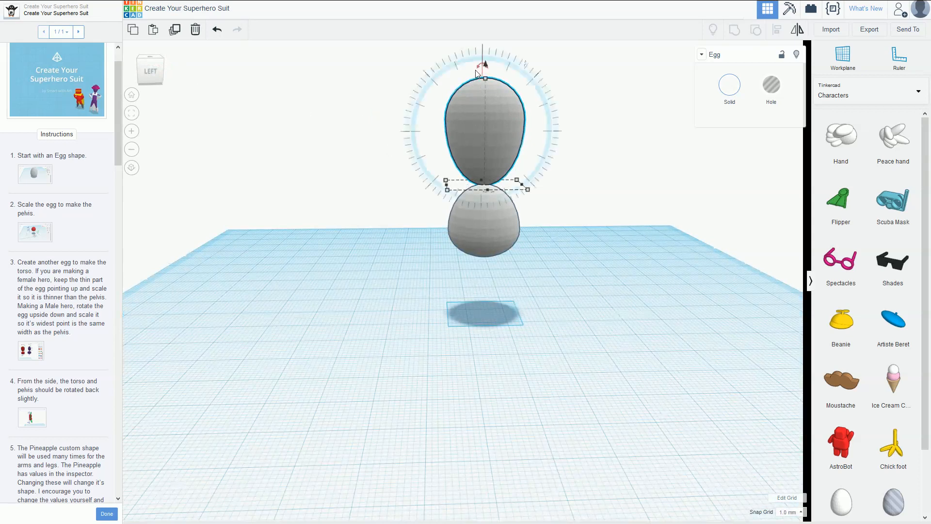
drag(478, 71, 497, 28)
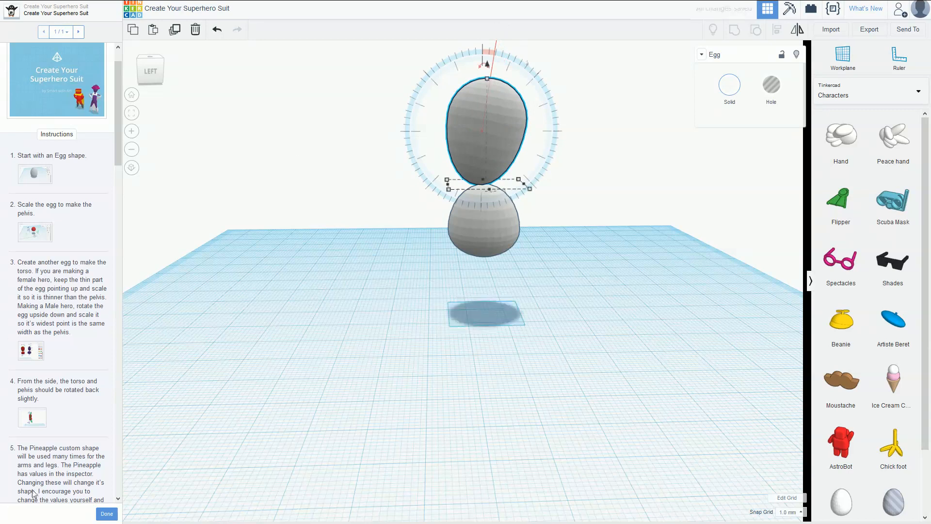
- Recheck the torso and side-rotation pictures, and tilt the pelvis egg slightly in the opposite direction to the torso
click(22, 349)
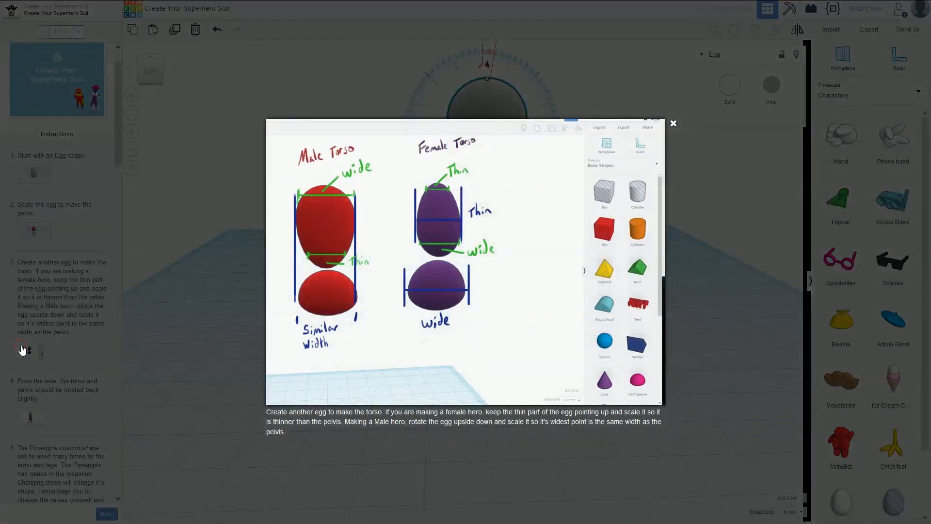
click(21, 363)
click(29, 417)
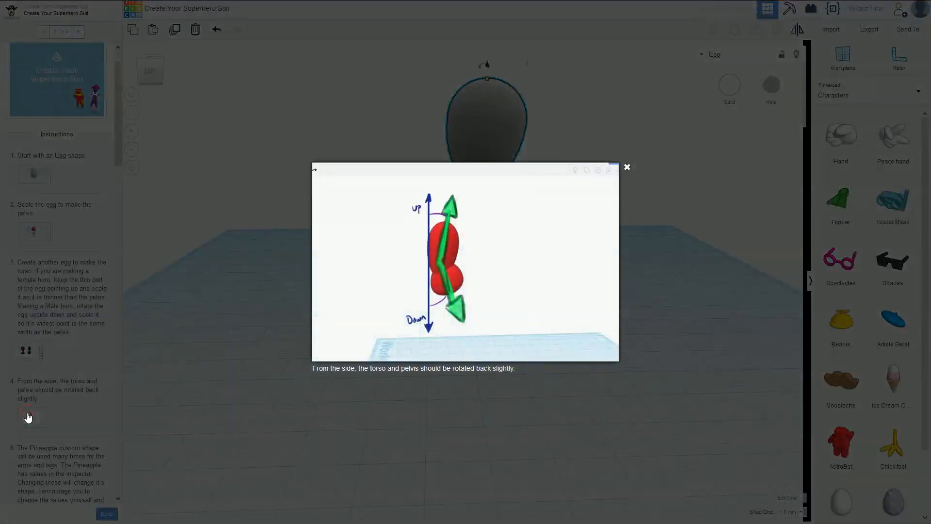
click(29, 417)
click(25, 415)
click(26, 415)
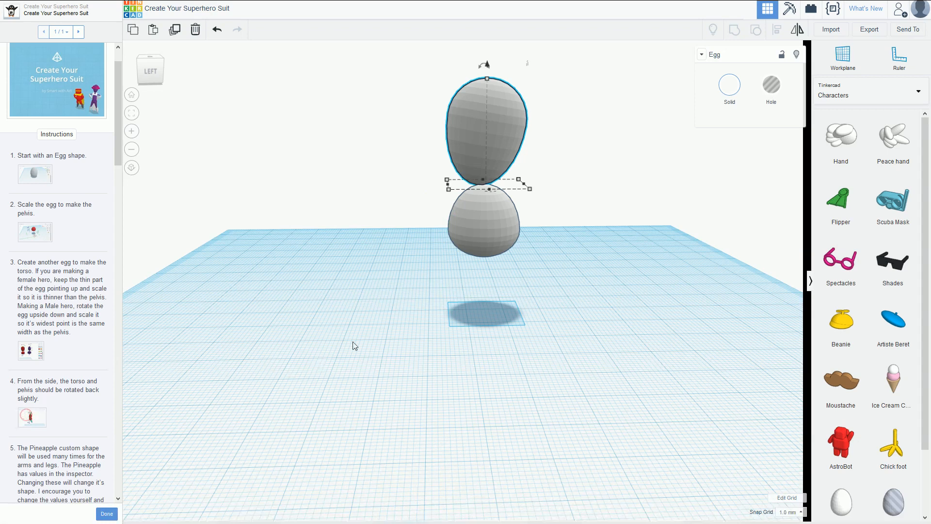
click(478, 220)
drag(482, 166, 455, 125)
right_drag(399, 288, 478, 167)
- Lower the torso egg until it overlaps the top of the pelvis, and check the fit from the front and side
click(478, 167)
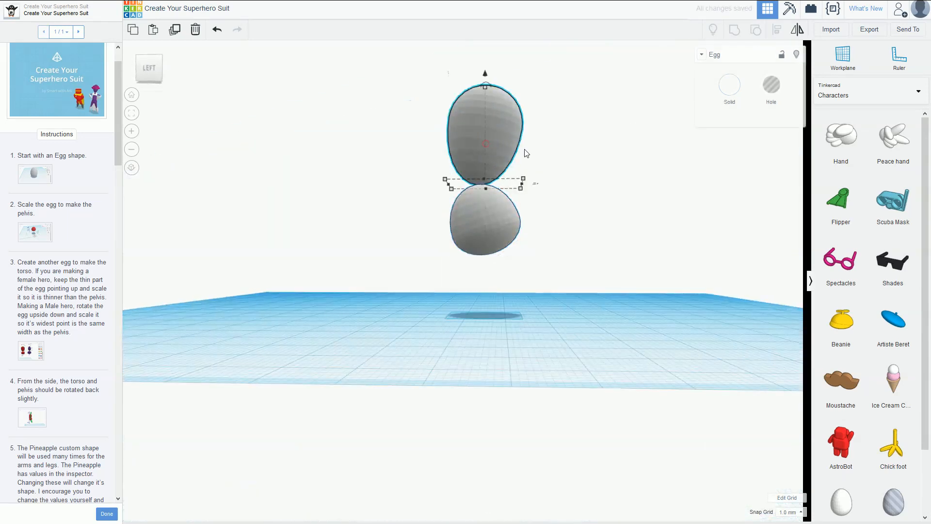
key(ctrl+Down)
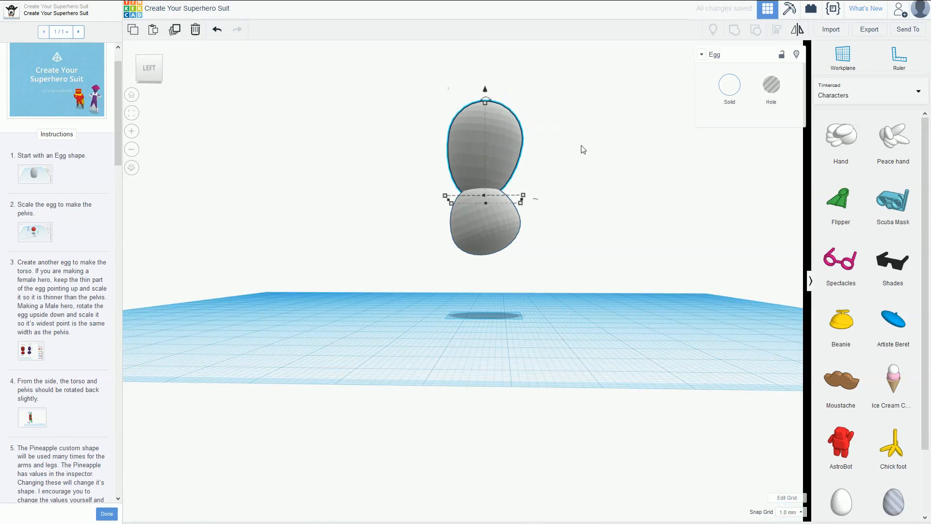
right_drag(581, 145, 405, 156)
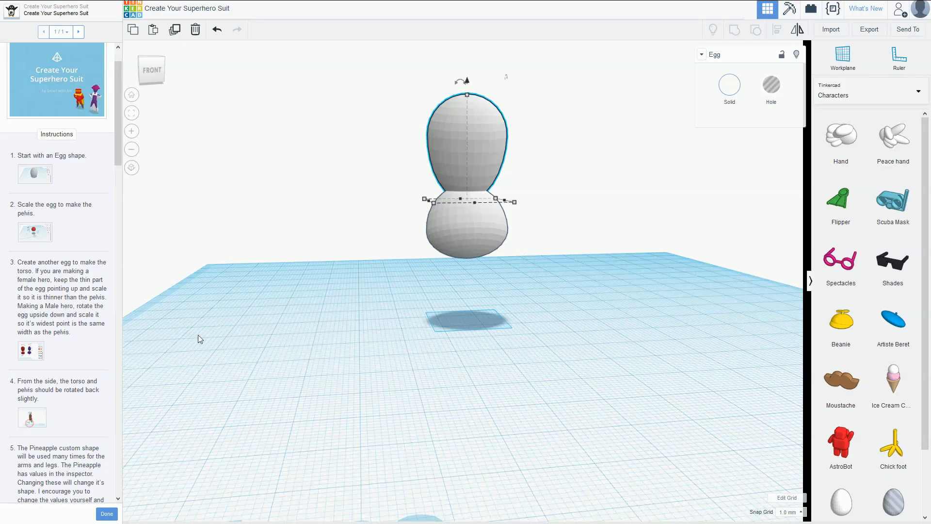
right_drag(198, 334, 185, 354)
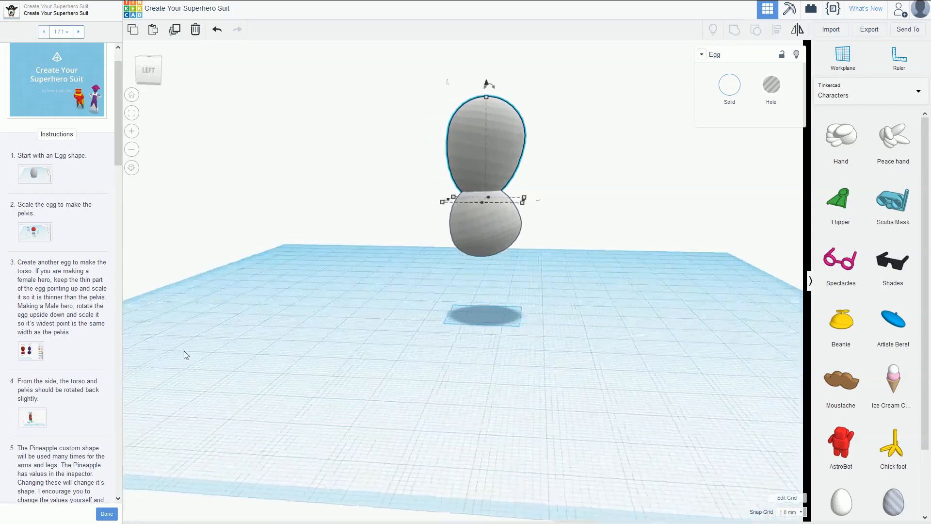
- Add a pineapple shape from page 3 of all shape generators to the workplane beside the figure
scroll(44, 402, down, 2)
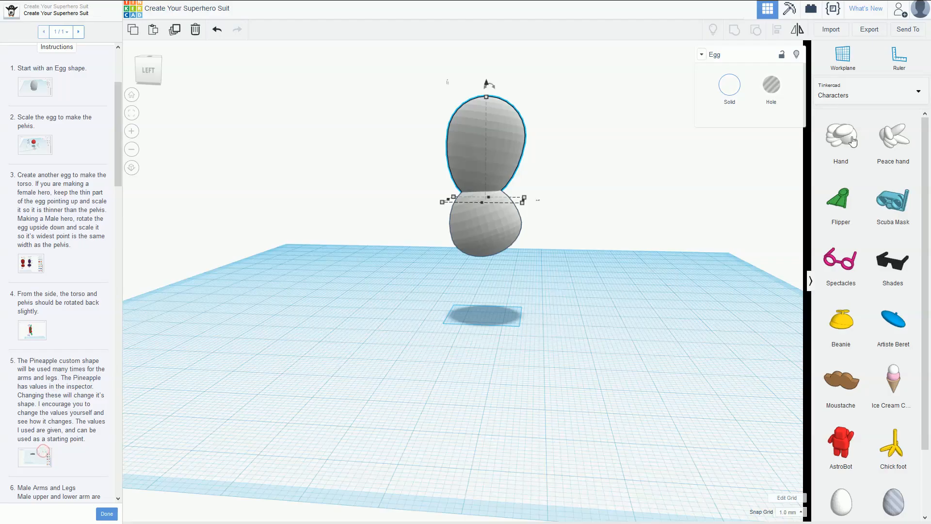
click(863, 96)
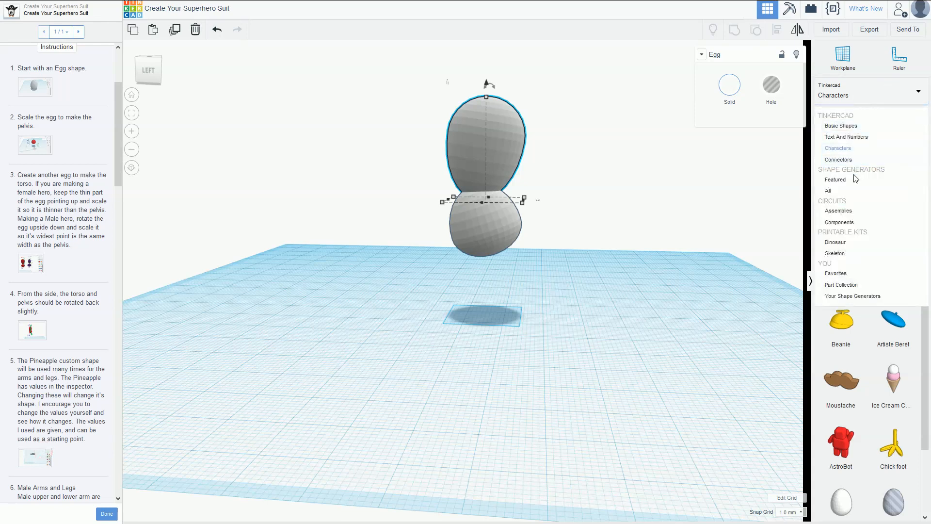
click(827, 190)
scroll(880, 290, down, 10)
click(867, 511)
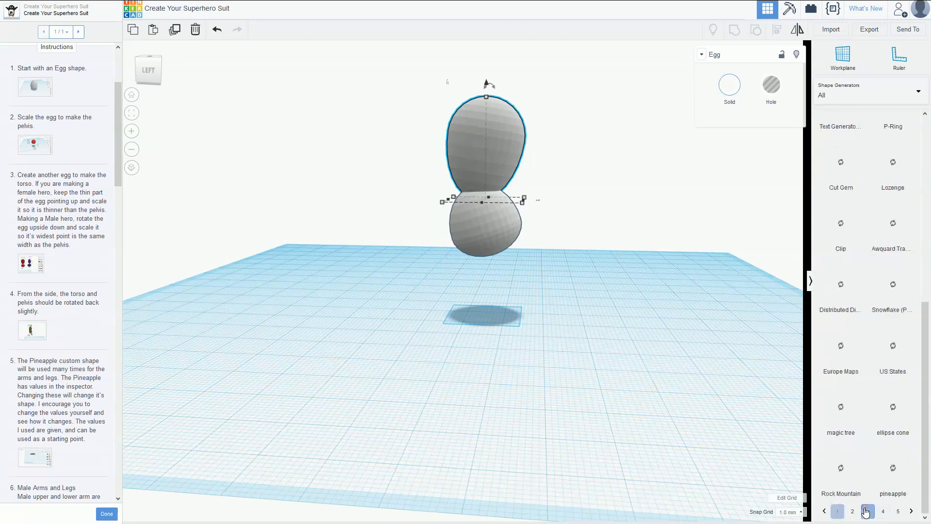
drag(892, 467, 630, 371)
right_drag(654, 258, 478, 272)
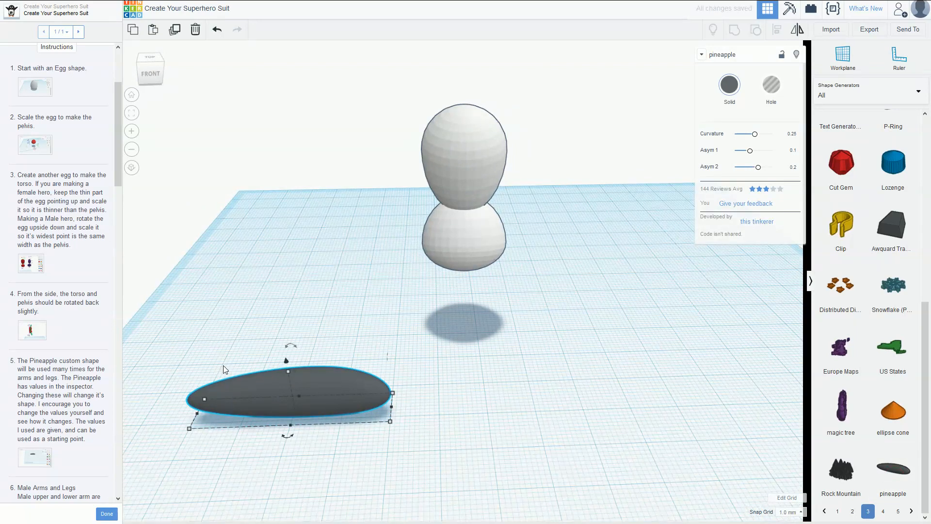
- Try a curvature of 2.5 on the pineapple shape and inspect the bend
mouse_move(754, 134)
mouse_down()
mouse_move(731, 145)
mouse_move(771, 134)
mouse_up()
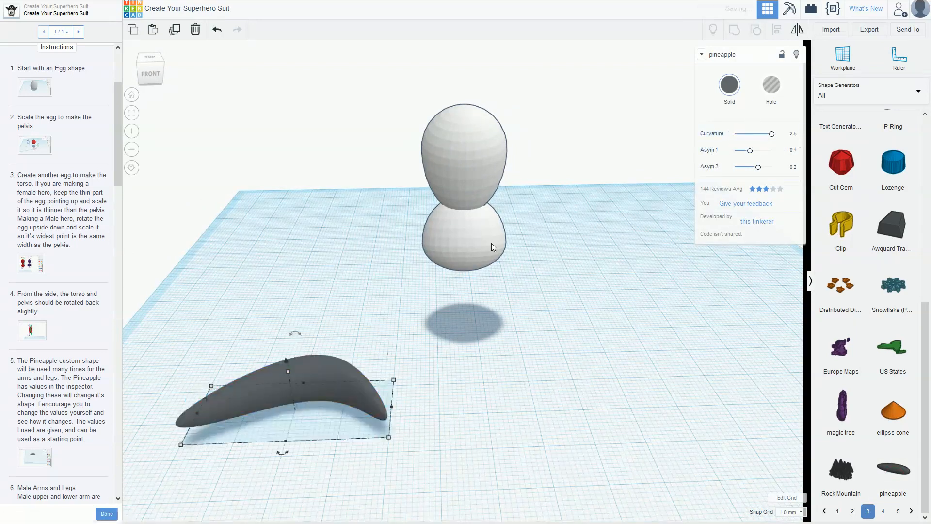
mouse_move(258, 336)
right_down()
mouse_move(305, 347)
mouse_move(285, 333)
mouse_move(282, 356)
mouse_move(265, 334)
mouse_move(243, 334)
right_up()
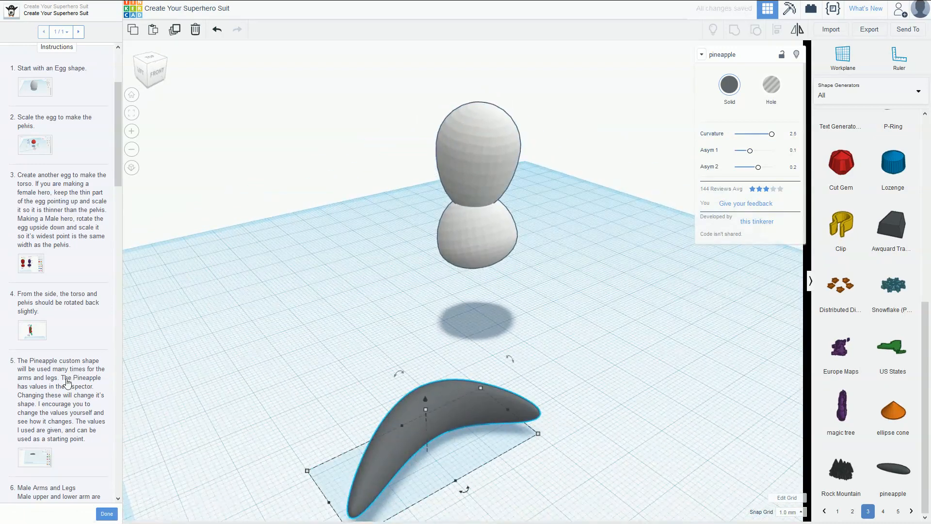
- Review the lesson's Male Arms and Legs instructions and picture, and set the pineapple's curvature to -0.57
scroll(67, 383, down, 3)
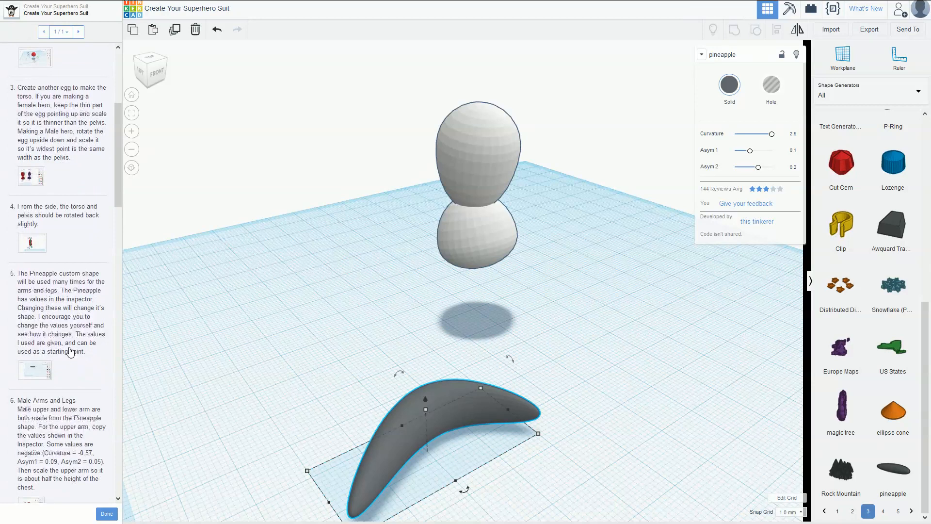
scroll(70, 350, down, 4)
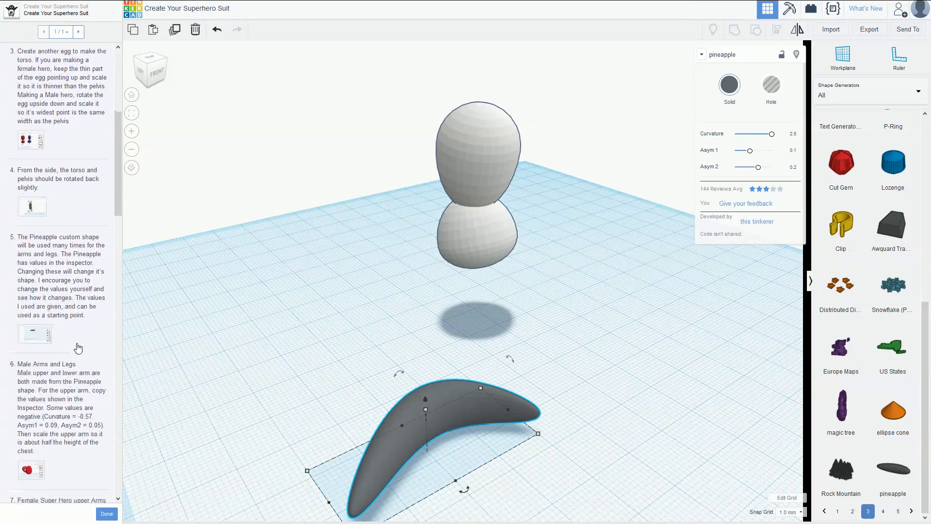
scroll(83, 312, down, 3)
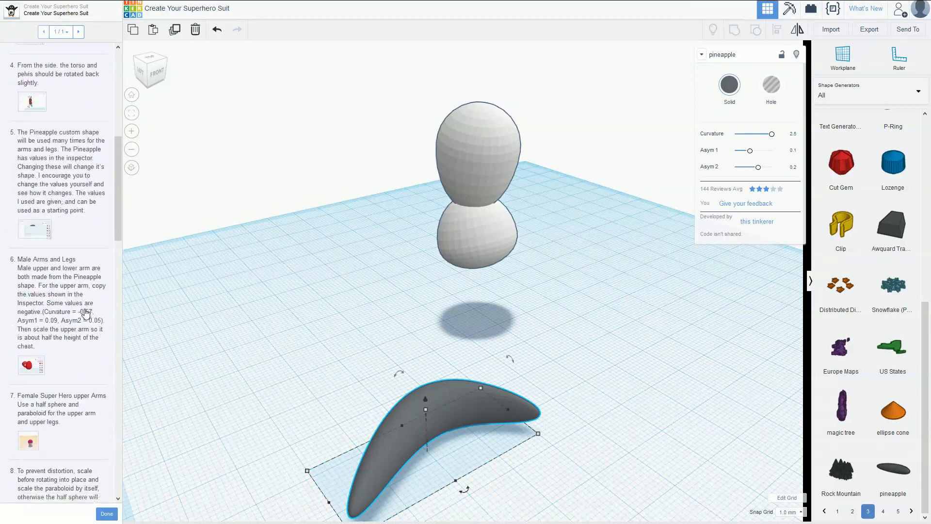
click(31, 293)
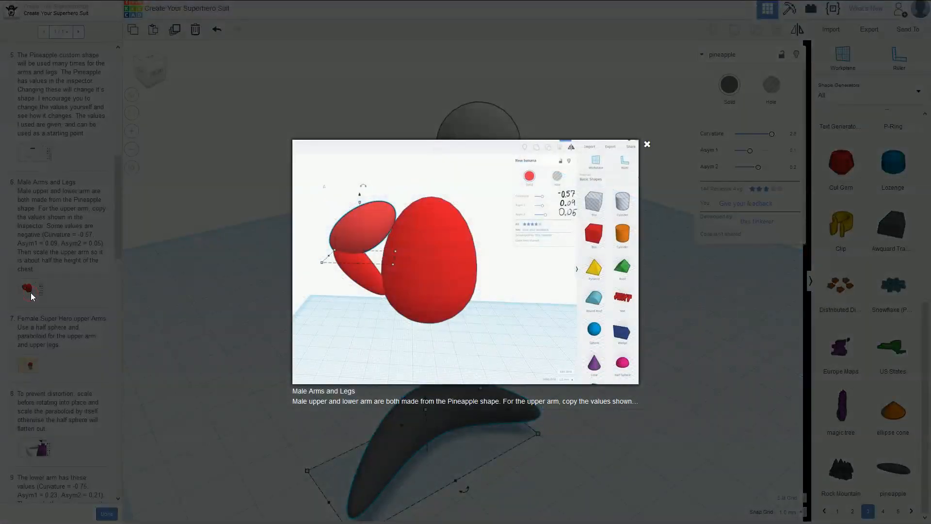
click(31, 292)
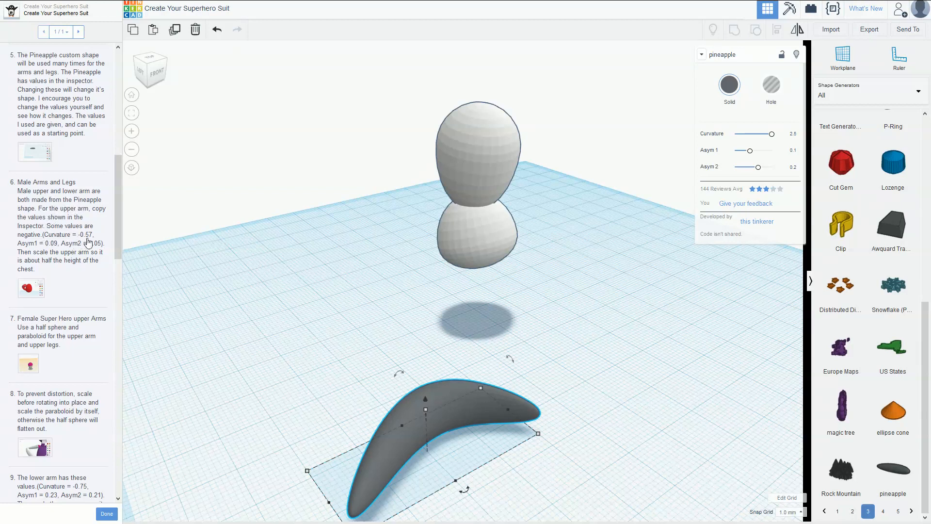
click(791, 134)
text(-0.57)
key(Return)
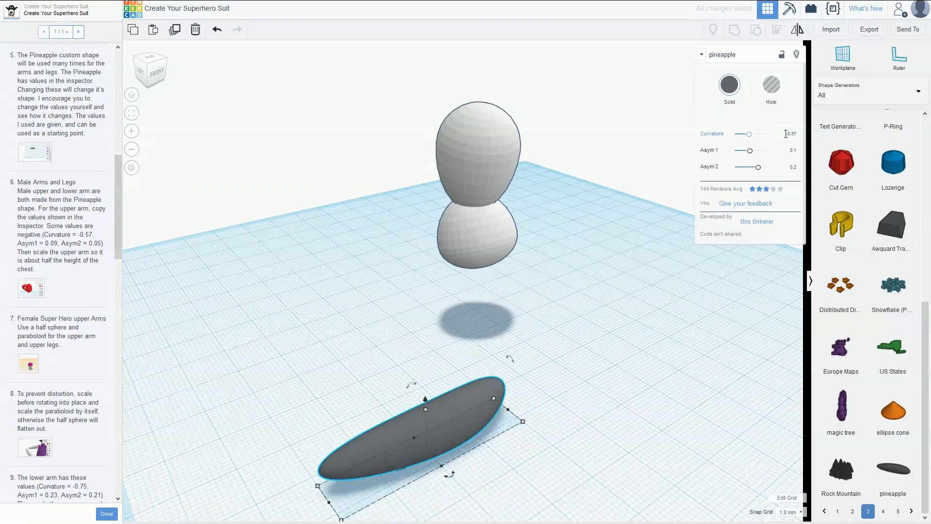
- Set the pineapple's Asym 1 to 0.09 and Asym 2 to 0.05
click(793, 151)
text(0.09)
key(Return)
click(794, 168)
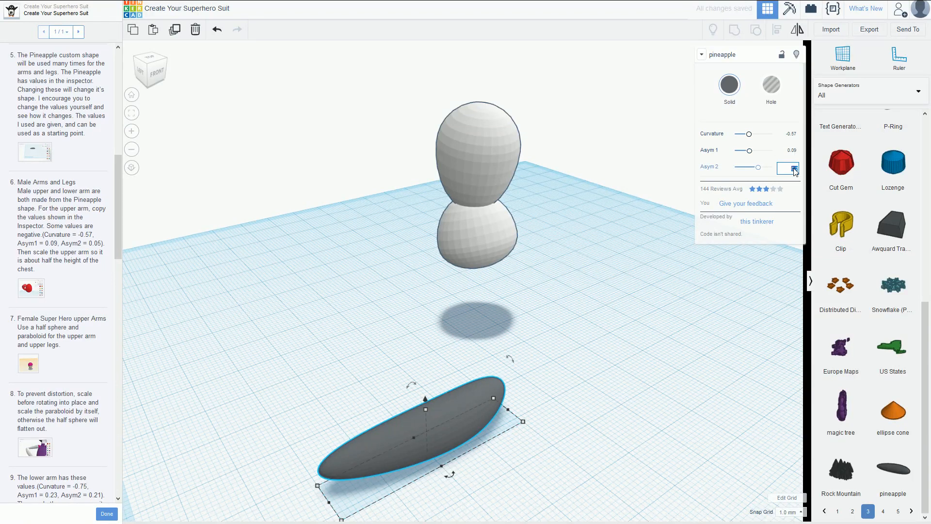
text(0.05)
key(Return)
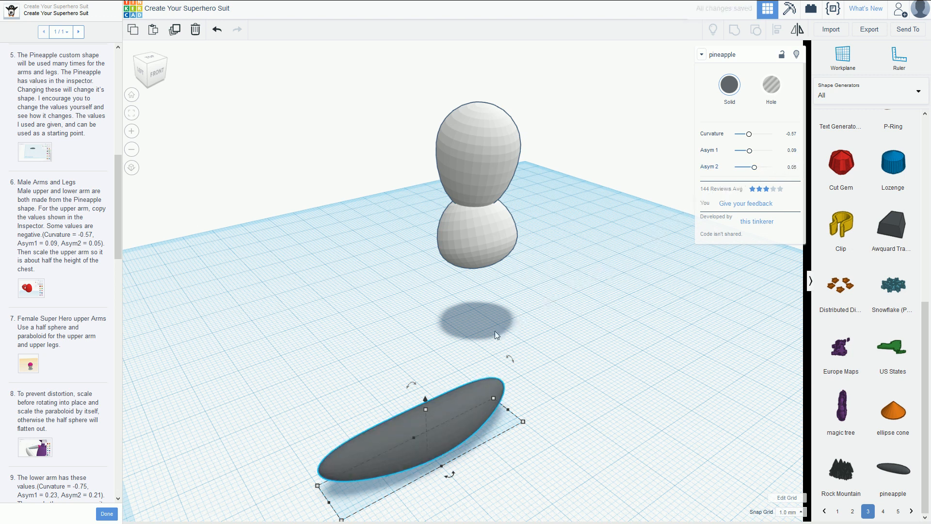
- Scale the pineapple down to about half the chest's height beside the figure, and compare it with the lesson's upper-arm picture
drag(437, 406, 427, 287)
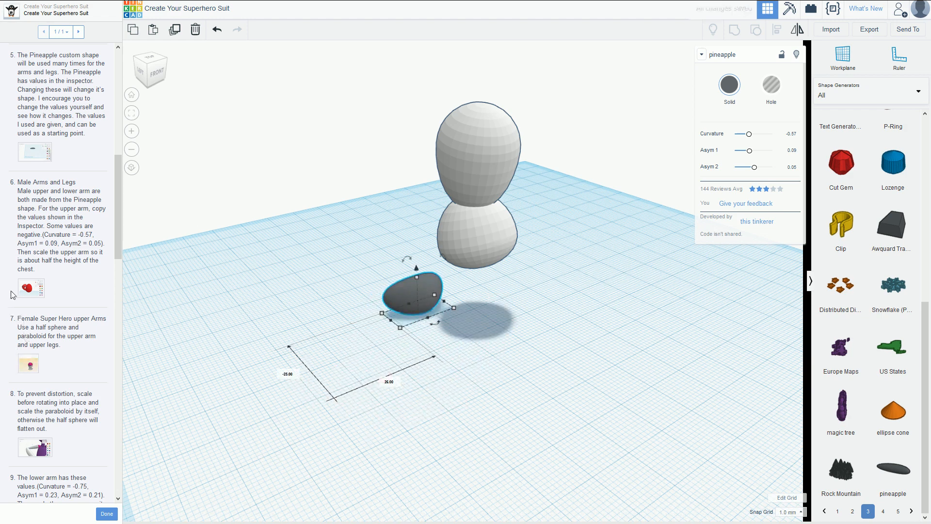
click(32, 281)
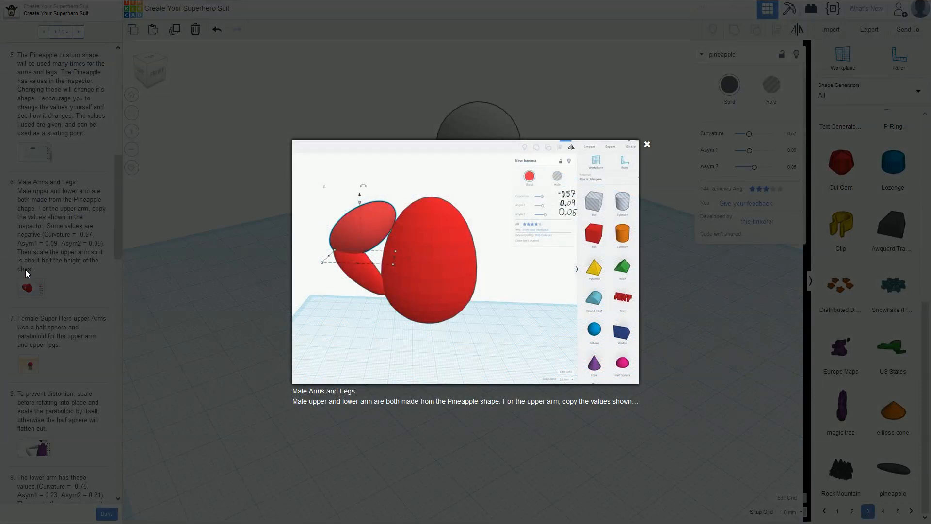
click(218, 235)
- Align the pineapple with the torso egg, centred front to back and in height
right_drag(259, 269, 448, 311)
click(464, 185)
shift+click(438, 306)
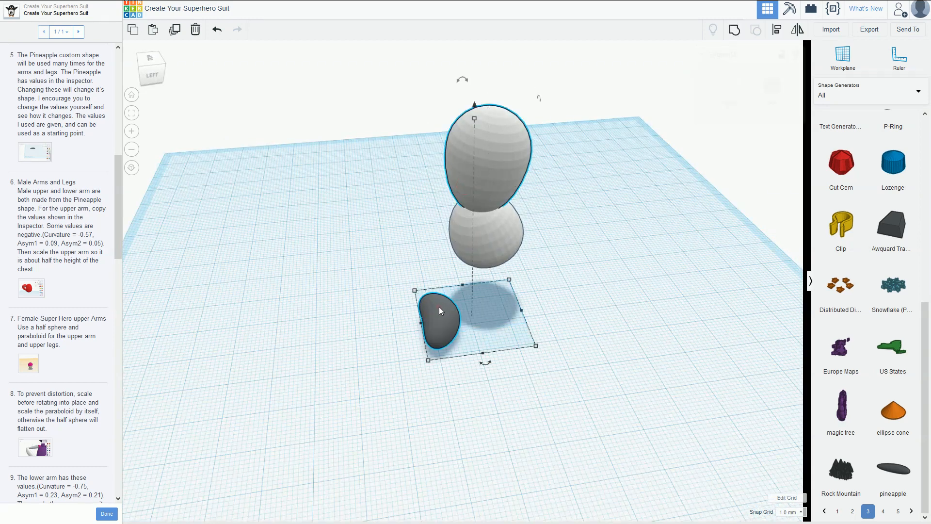
click(777, 29)
click(483, 129)
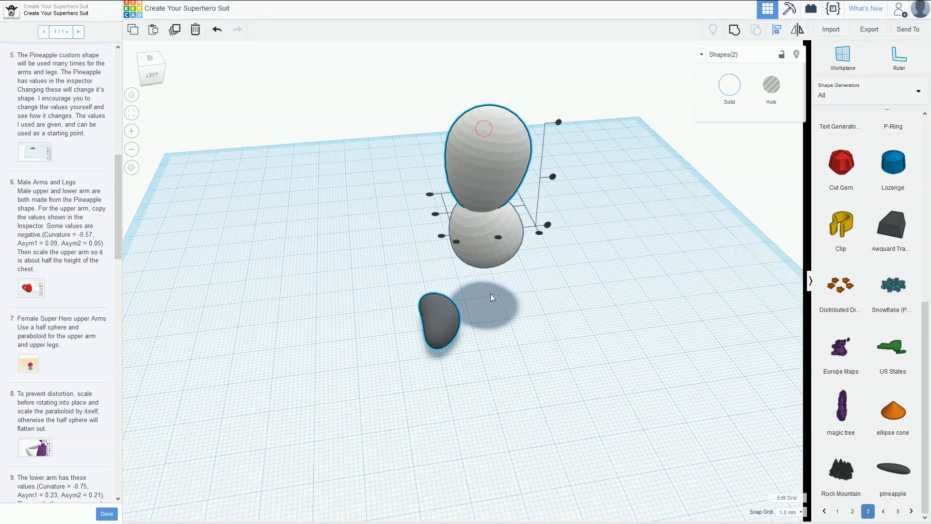
click(498, 238)
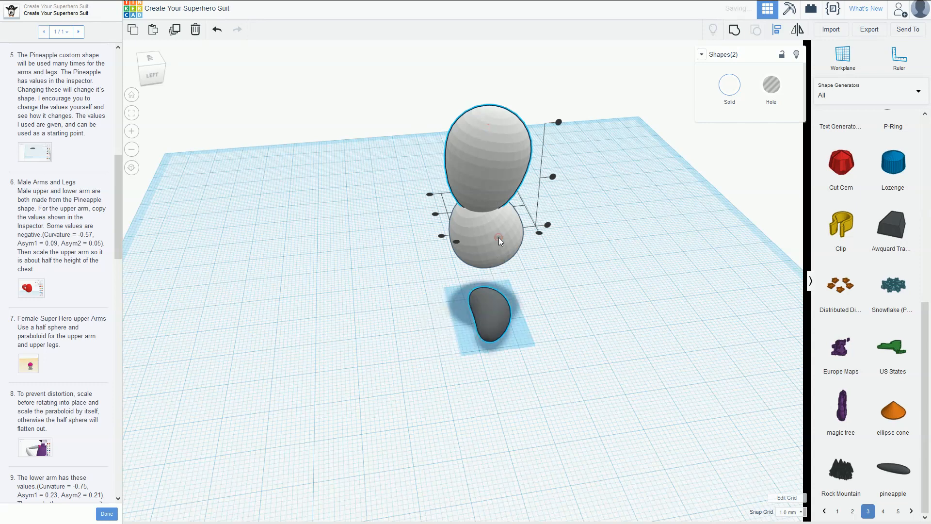
click(552, 176)
- Shift the pineapple sideways out of the torso until only its inner end overlaps the chest in front view
right_drag(555, 178, 346, 196)
click(404, 180)
key(Left)
key(Left)
key(Left)
key(Left)
key(Left)
key(Left)
key(Left)
key(Left)
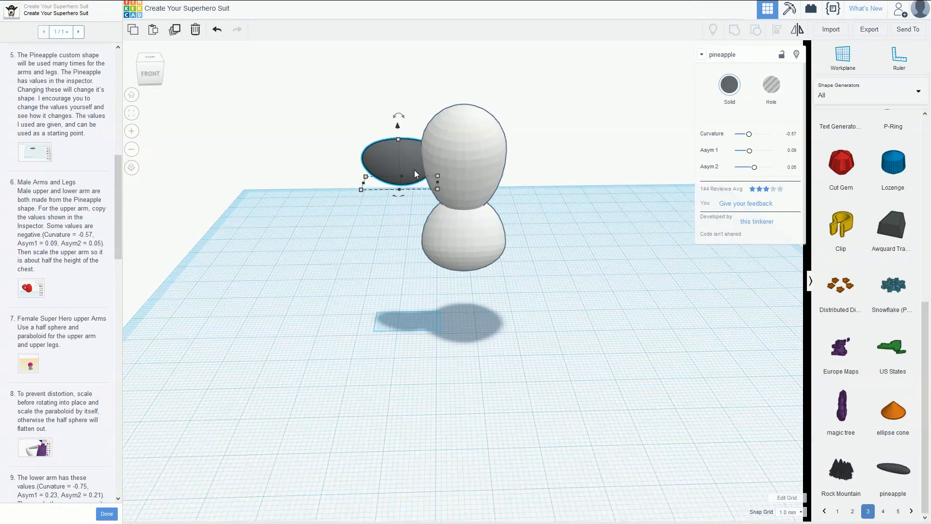
- Raise the pineapple upper arm to the torso's shoulder height
key(ctrl+Up)
key(ctrl+Up)
key(ctrl+Up)
key(ctrl+Up)
key(ctrl+Up)
key(ctrl+Up)
key(ctrl+Up)
key(ctrl+Up)
key(ctrl+Up)
key(ctrl+Up)
key(ctrl+Up)
key(ctrl+Up)
key(ctrl+Up)
key(ctrl+Up)
key(ctrl+Up)
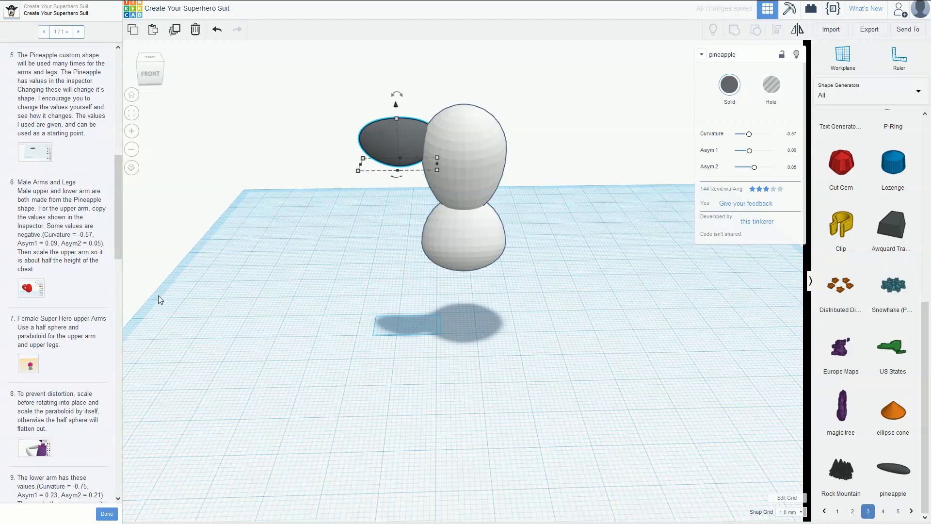
- Tilt the upper arm so its outer end points down as in the lesson's picture, and nudge it slightly outward
click(43, 291)
click(43, 291)
drag(393, 92, 352, 77)
click(31, 287)
click(257, 197)
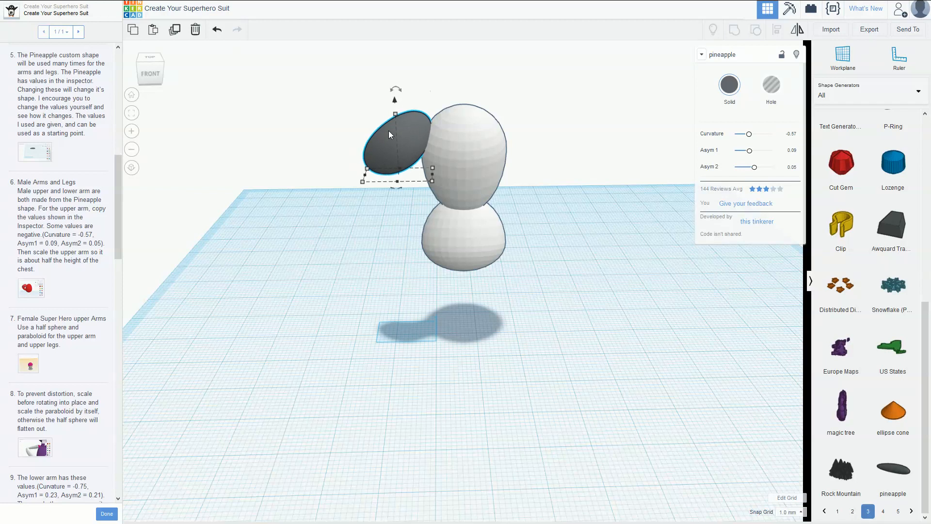
key(Left)
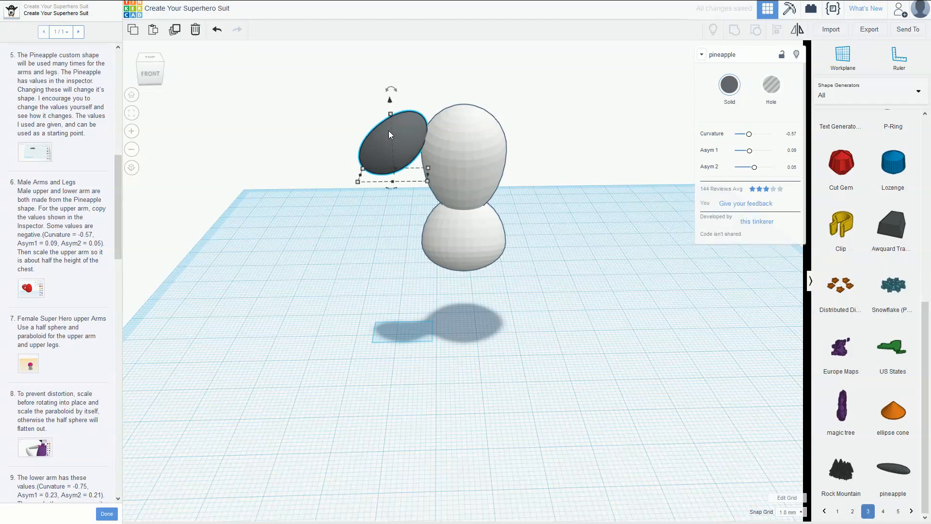
- Using the lesson's lower-arm picture as reference, flatten the upper arm vertically and raise it back to shoulder height
click(30, 362)
click(54, 354)
scroll(61, 364, down, 4)
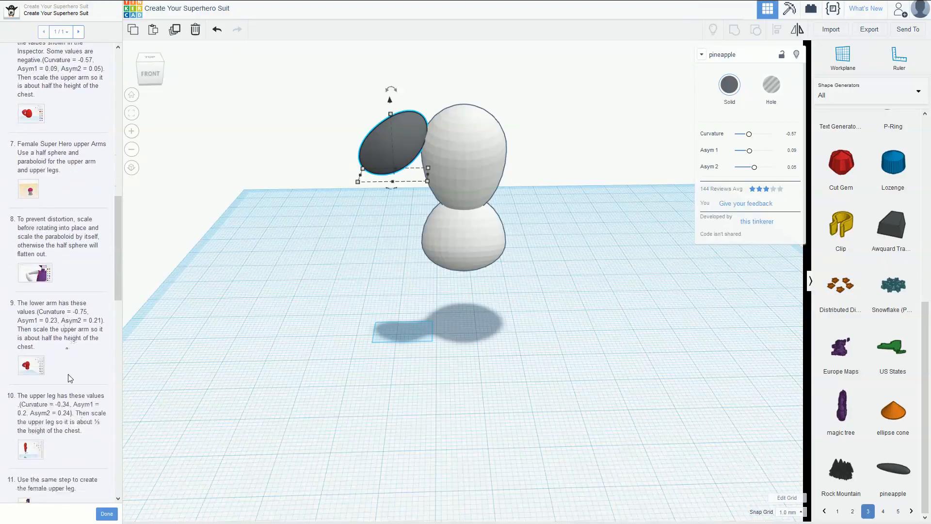
click(39, 370)
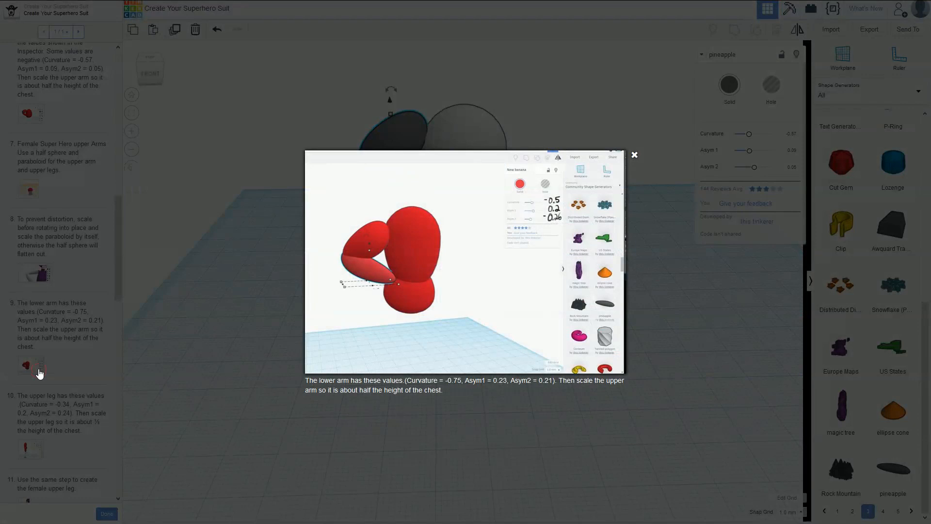
click(40, 372)
right_drag(235, 298, 234, 277)
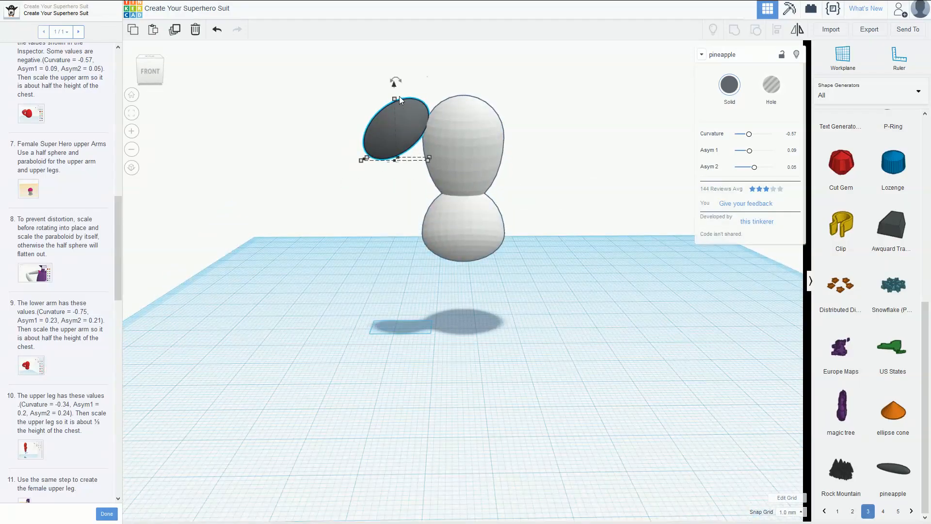
drag(395, 98, 386, 121)
key(ctrl+z)
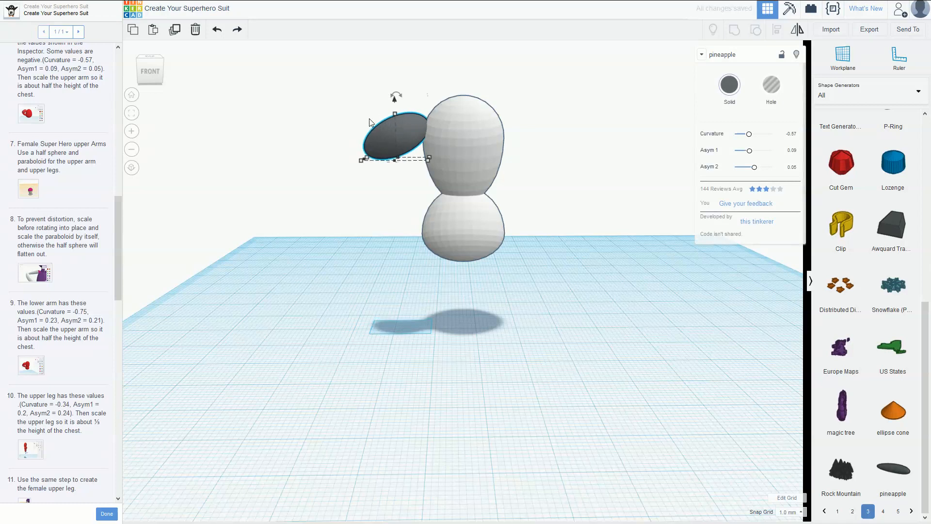
key(ctrl+Up)
key(ctrl+Up)
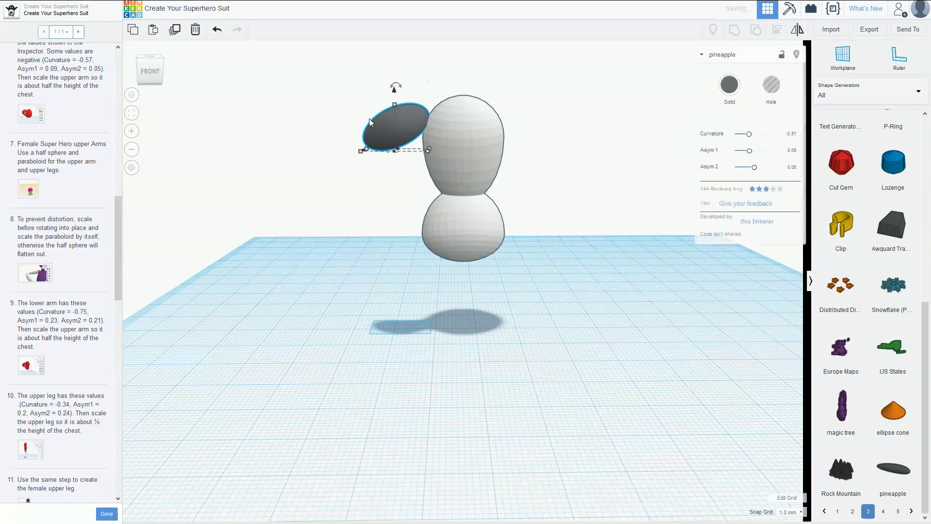
- Duplicate the upper arm and lower the copy directly beneath it as the lower arm
key(ctrl+d)
key(ctrl+Down)
key(ctrl+Down)
key(ctrl+Down)
key(ctrl+Down)
key(ctrl+Down)
key(ctrl+Down)
key(ctrl+Down)
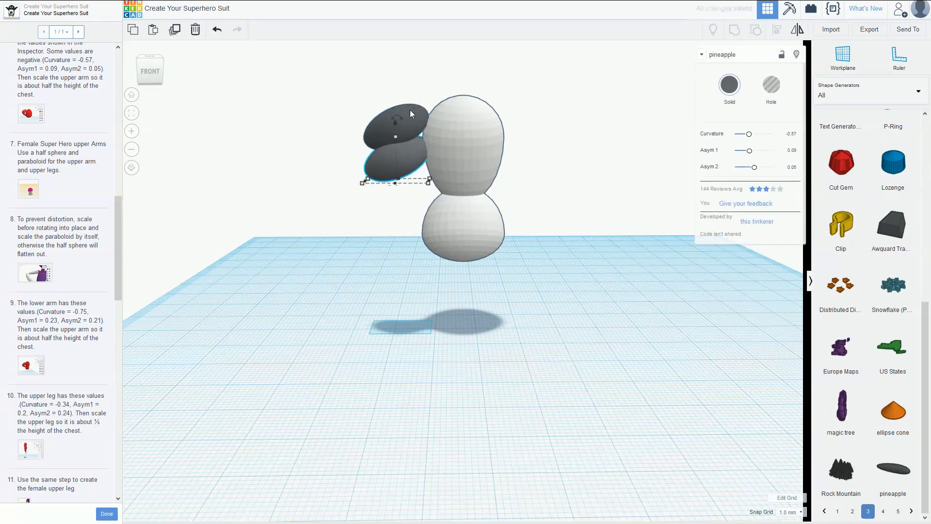
- Rotate the lower-arm copy until it lies roughly horizontal, and check it against the lesson's lower-arm picture
drag(394, 127, 433, 71)
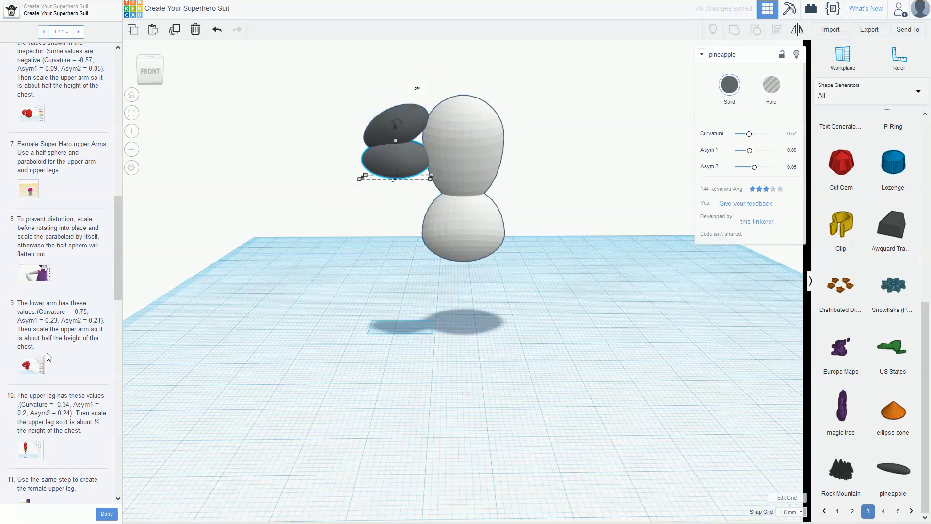
click(38, 366)
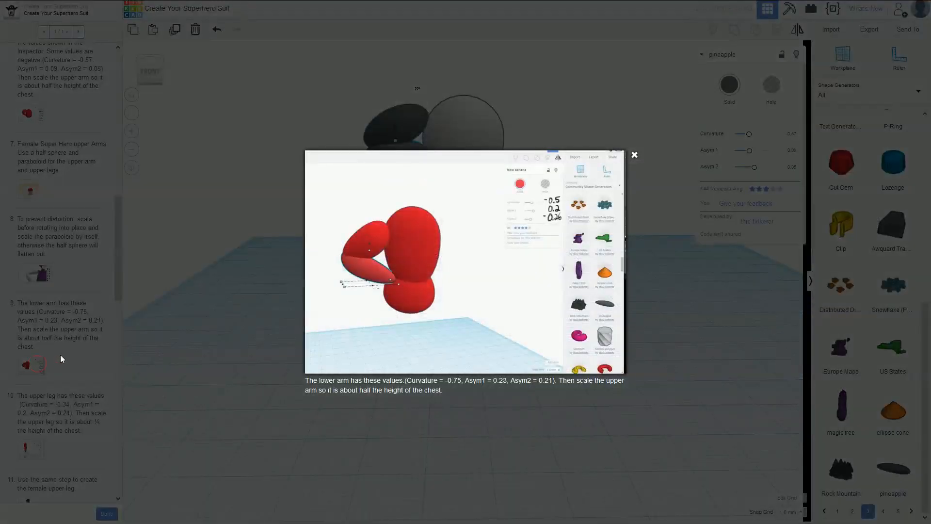
click(61, 359)
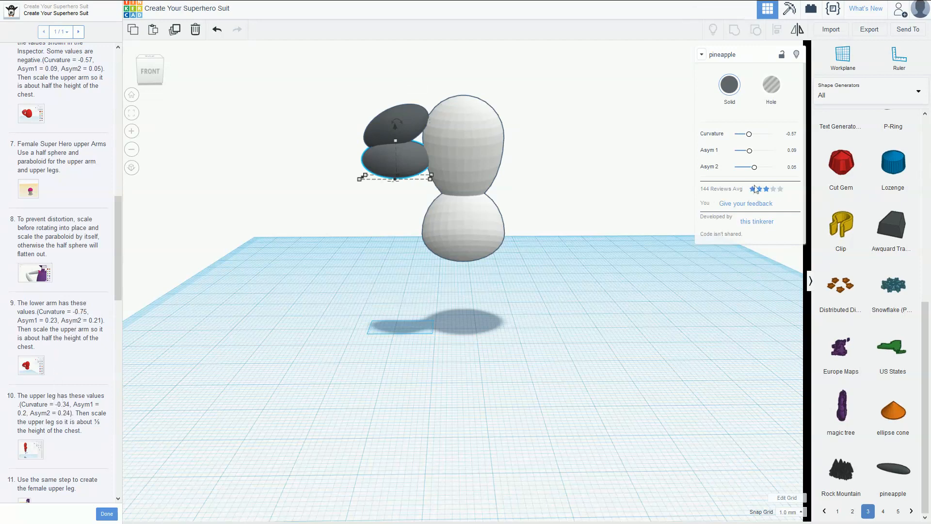
- Set the lower arm's curvature to -0.75, Asym 1 to 0.23 and Asym 2 to 0.21
click(789, 135)
text(-0.75)
key(Return)
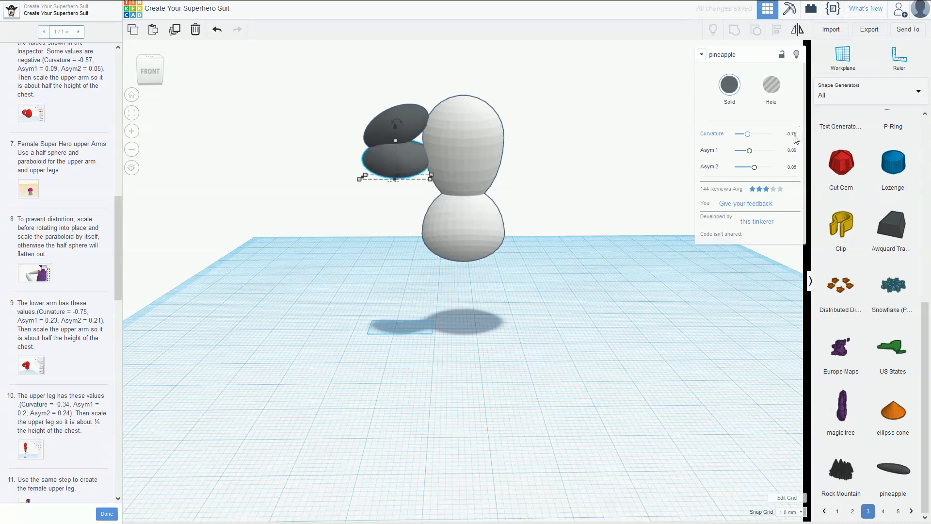
click(791, 151)
key(BackSpace)
key(Return)
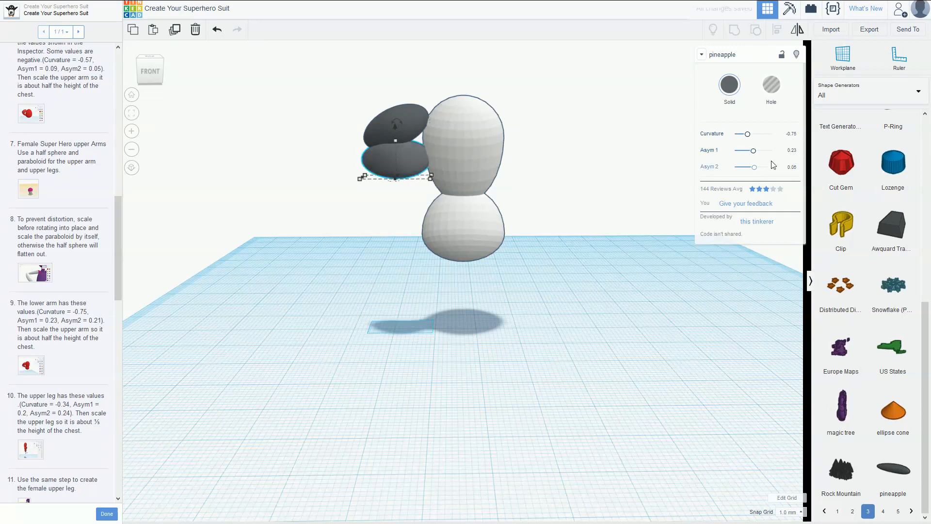
click(791, 167)
text(0.21)
key(Return)
- Thin the lower arm by reducing its height, and compare its shape with the lesson's picture
right_drag(279, 217, 316, 227)
right_drag(391, 175, 395, 147)
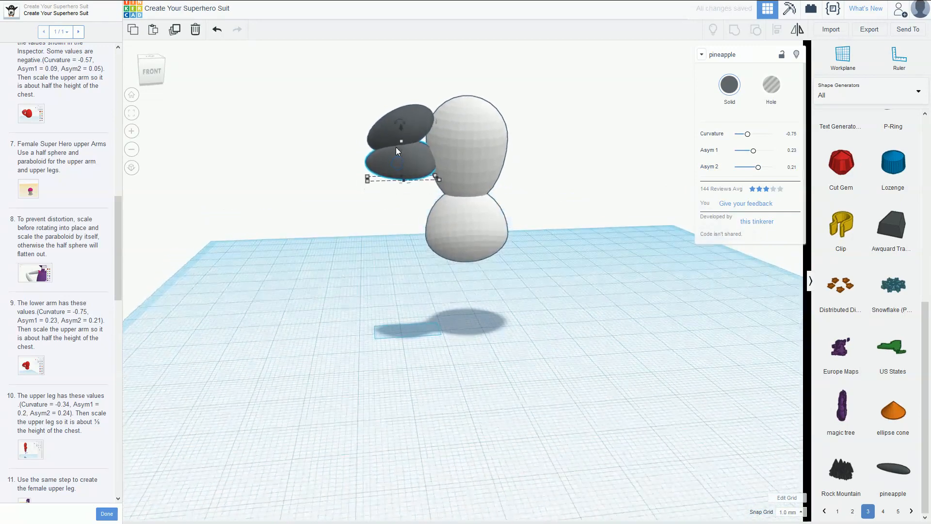
drag(403, 149, 403, 156)
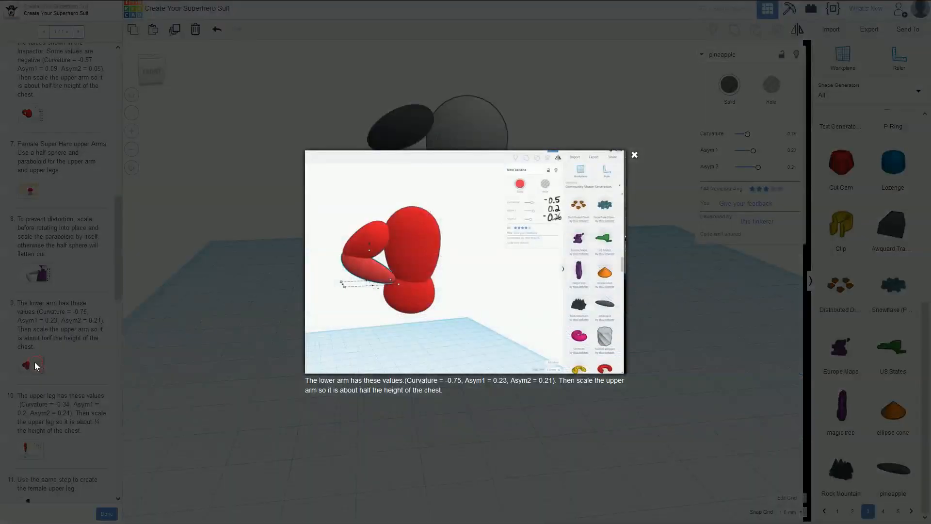
click(34, 362)
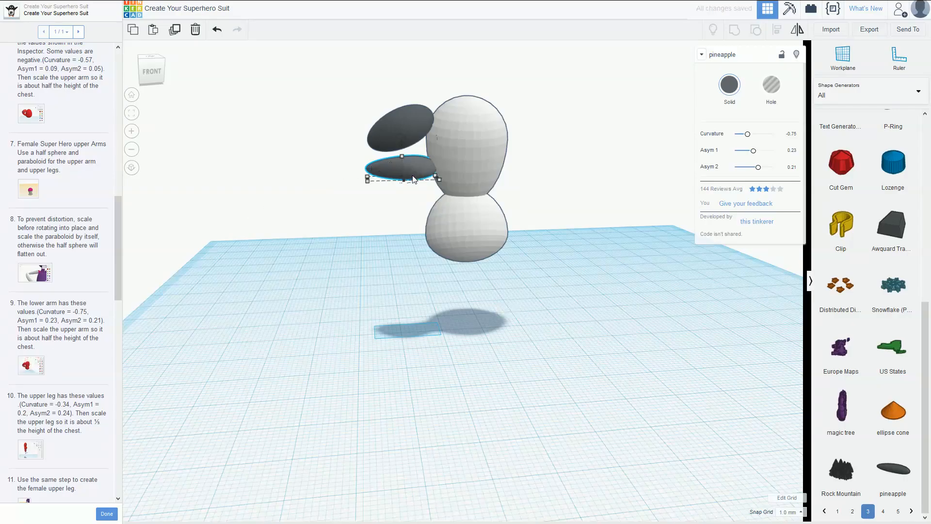
- Move the lower arm outward clear of the upper arm, and tilt it so its inner end points down
drag(410, 176, 363, 177)
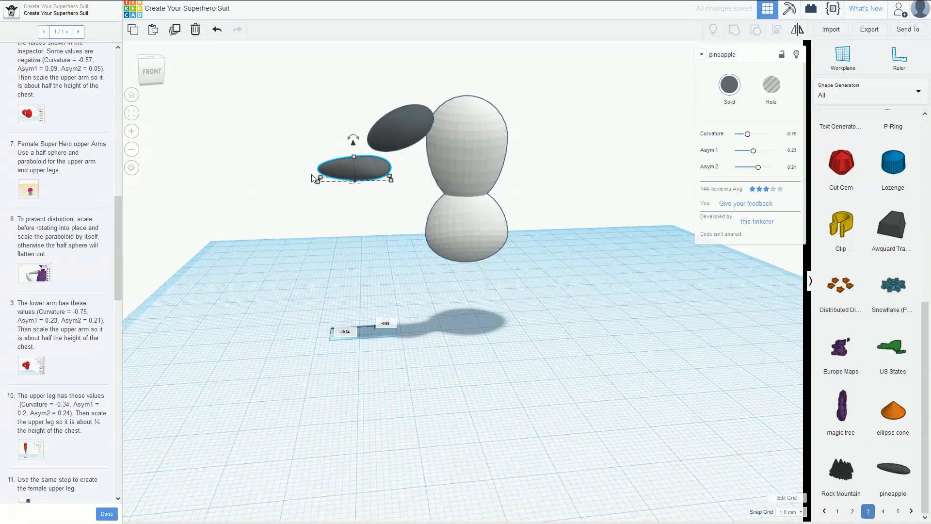
drag(354, 140, 408, 163)
key(ctrl+z)
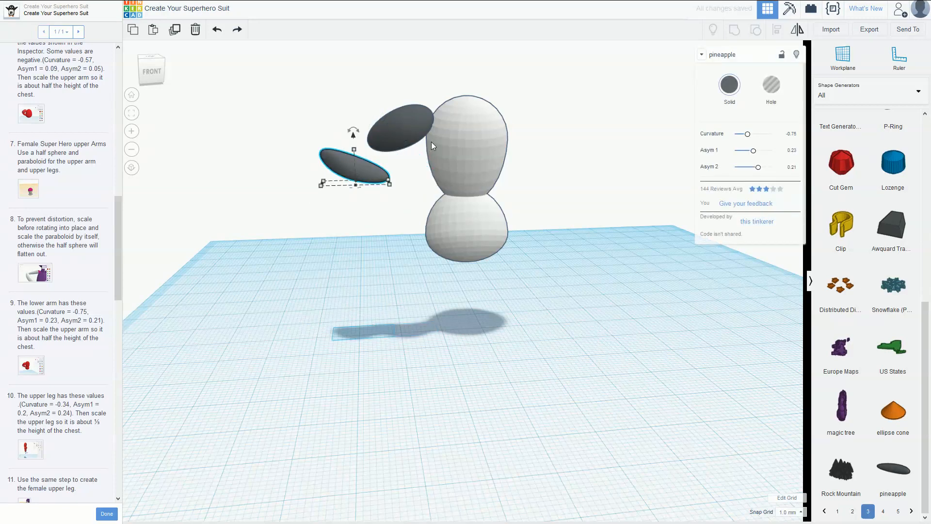
- Move the lower arm back inward until it sits under the upper arm and meets the torso, and inspect the fit
key(Right)
key(Right)
key(Right)
key(Right)
key(Right)
key(Right)
key(Right)
key(Right)
key(Right)
key(Right)
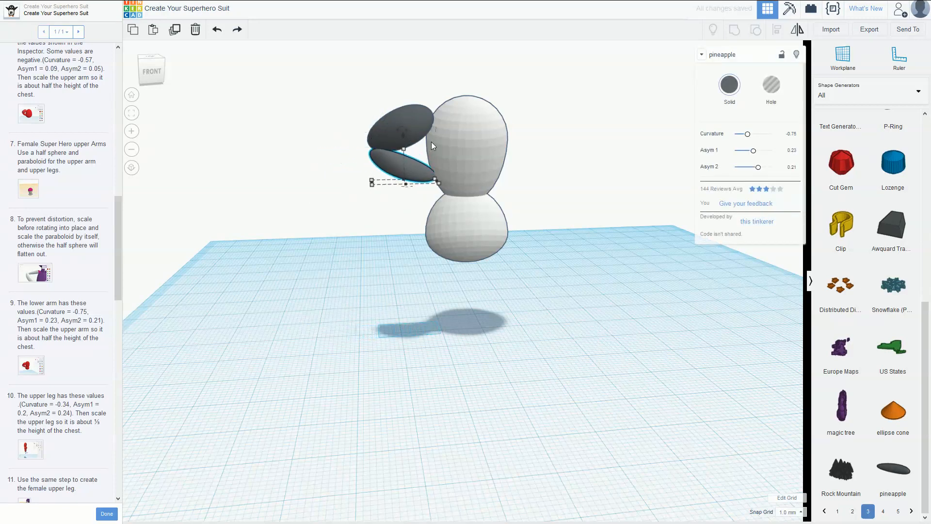
right_drag(432, 142, 478, 148)
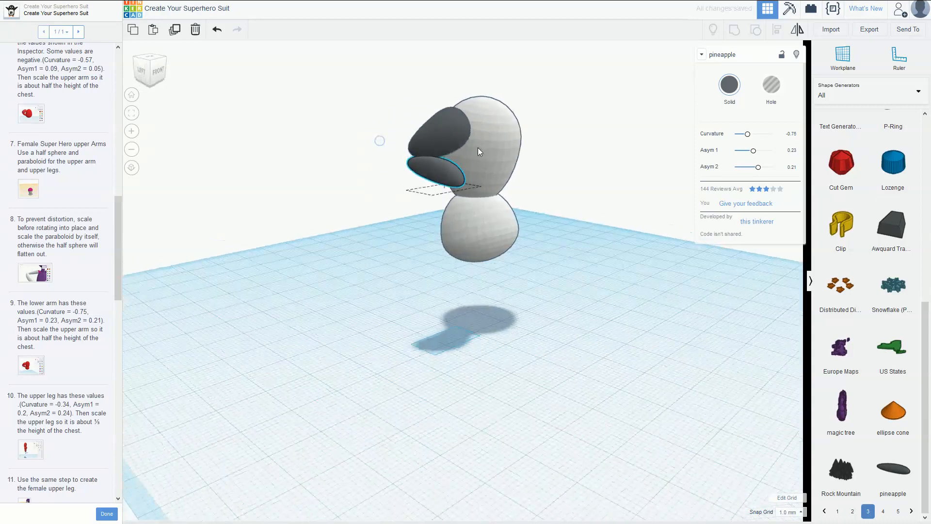